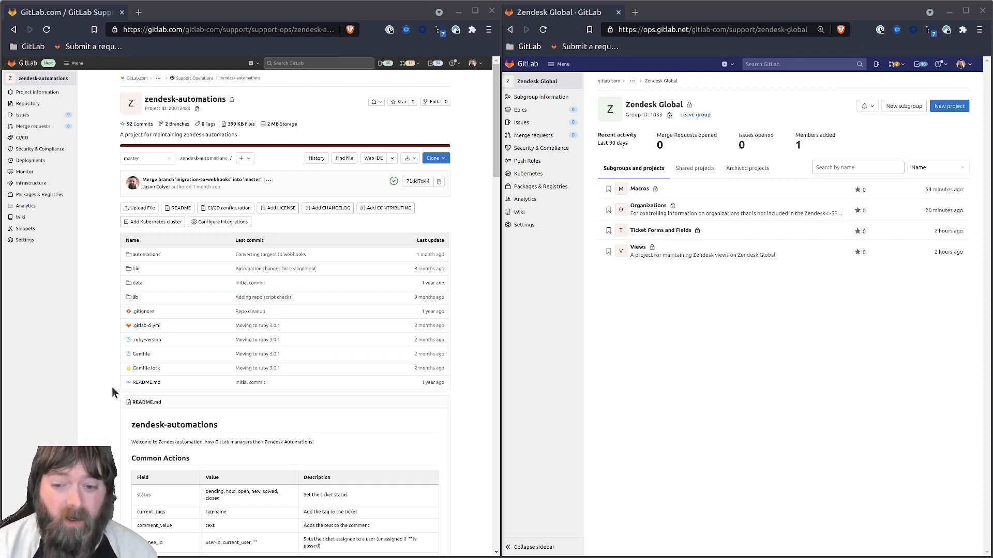
Step: Start a blank project in Zendesk Global named Automations
{"action": "left_click", "coordinate": [948, 106]}
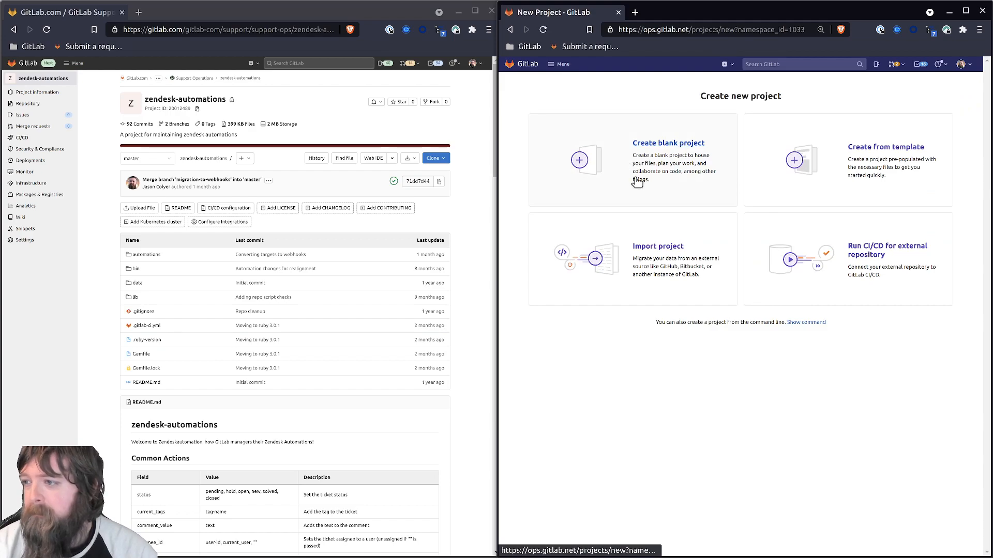
{"action": "left_click", "coordinate": [635, 184]}
{"action": "left_click", "coordinate": [652, 117]}
{"action": "type", "text": "A"}
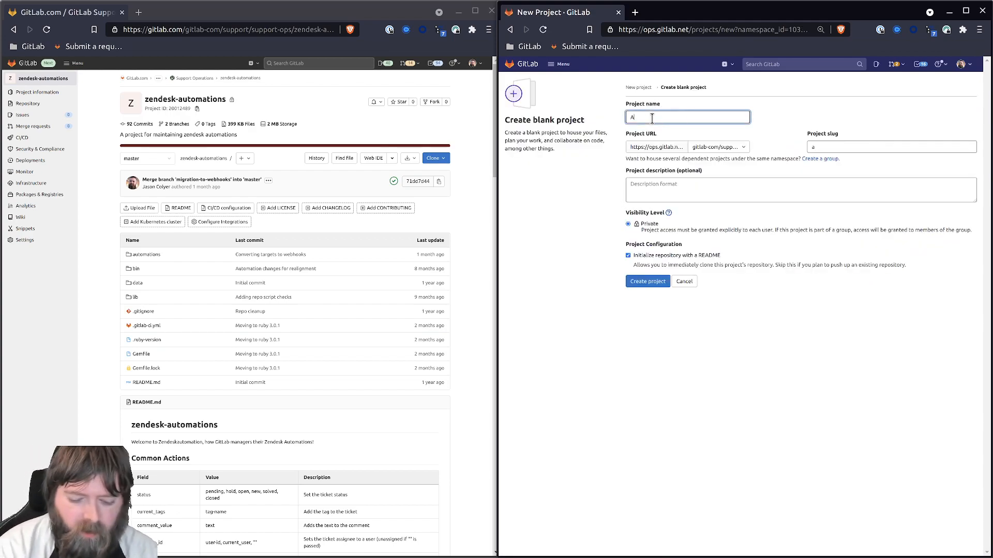
{"action": "type", "text": "utomations"}
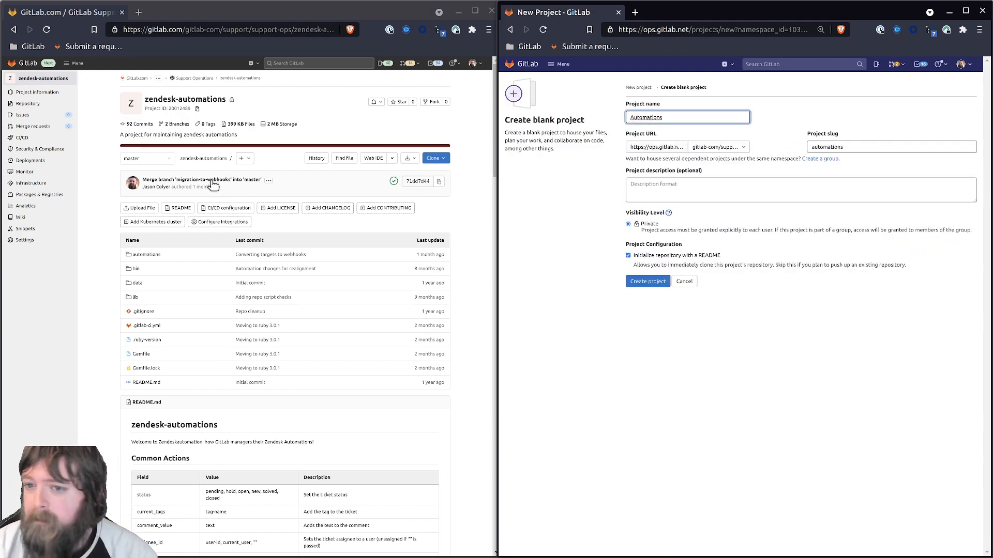
Step: Describe it as 'For maintaining Zendesk automations for Zendesk Global' and skip the README
{"action": "left_click", "coordinate": [644, 194]}
{"action": "type", "text": "For main"}
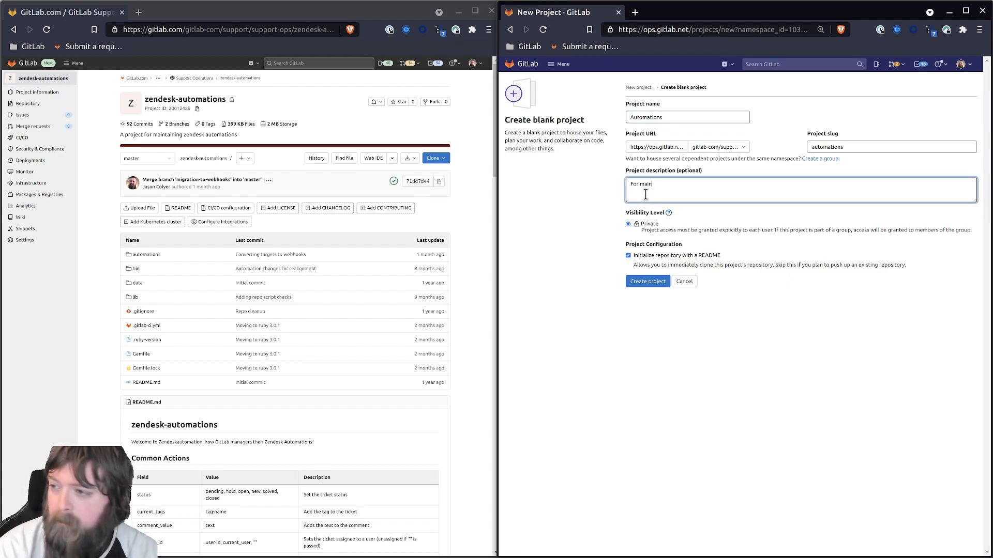
{"action": "type", "text": "taining Zendesk k"}
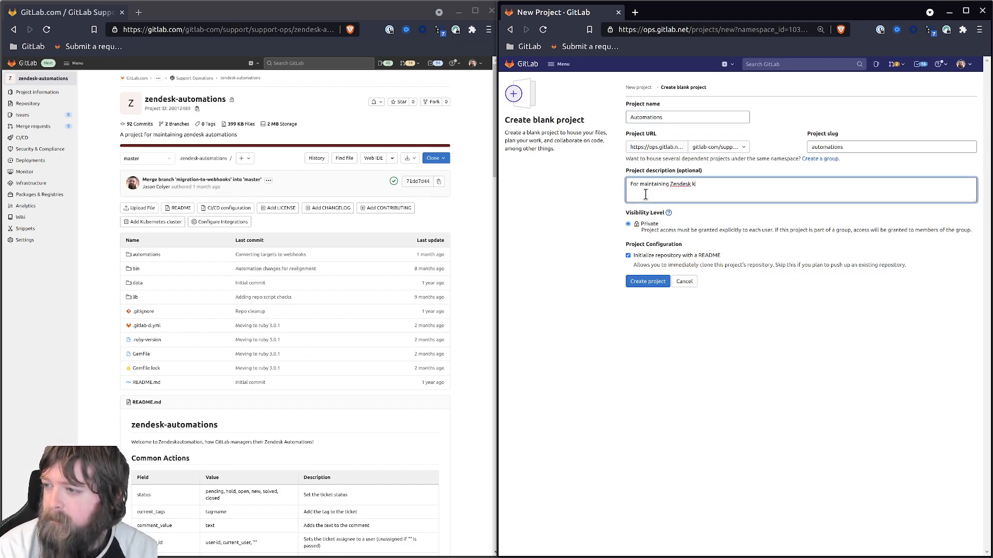
{"action": "type", "text": " automariona"}
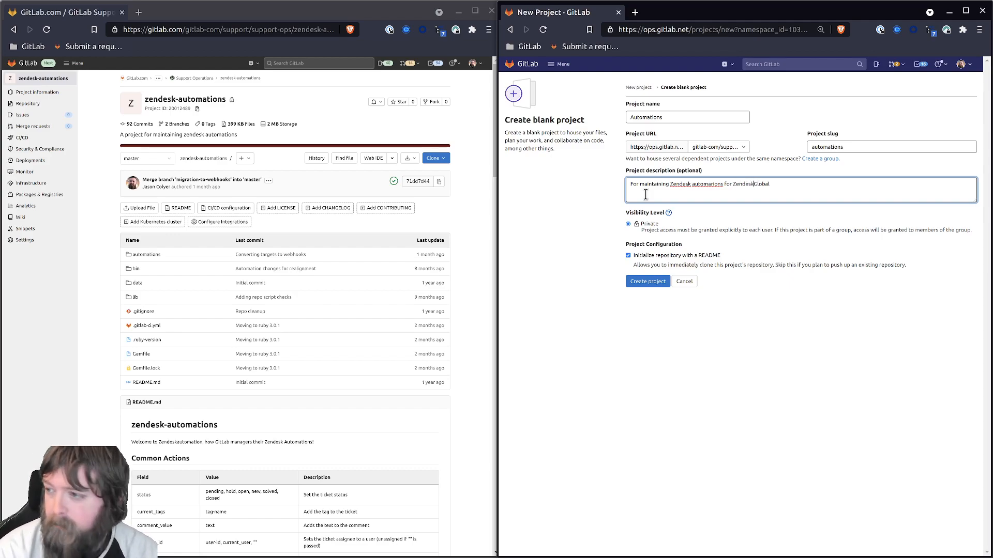
{"action": "right_click", "coordinate": [701, 184]}
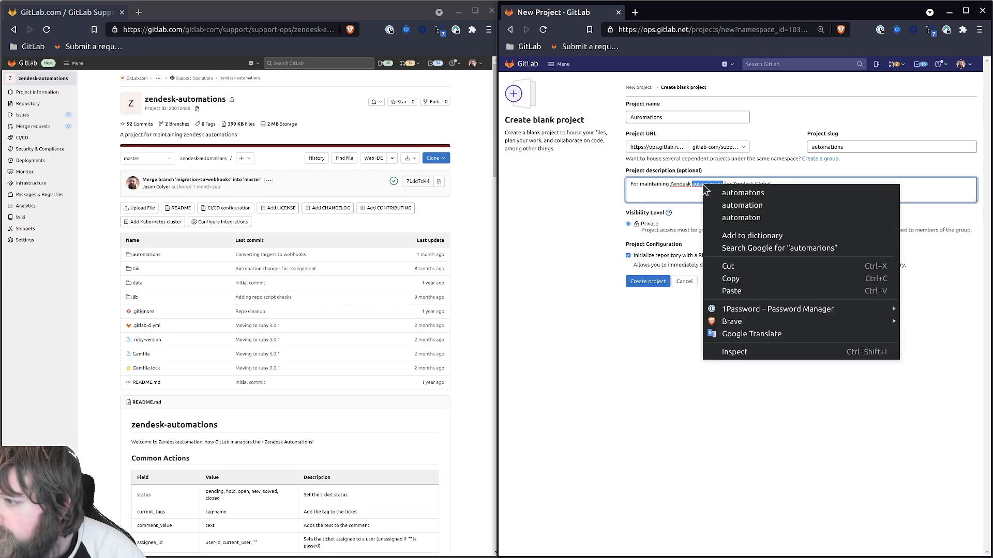
{"action": "left_click", "coordinate": [724, 191]}
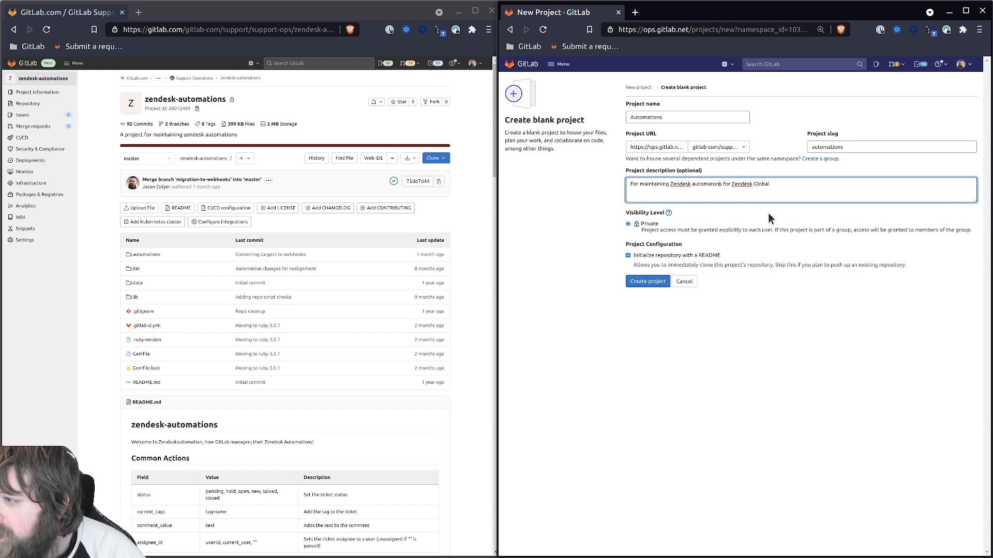
{"action": "type", "text": "i"}
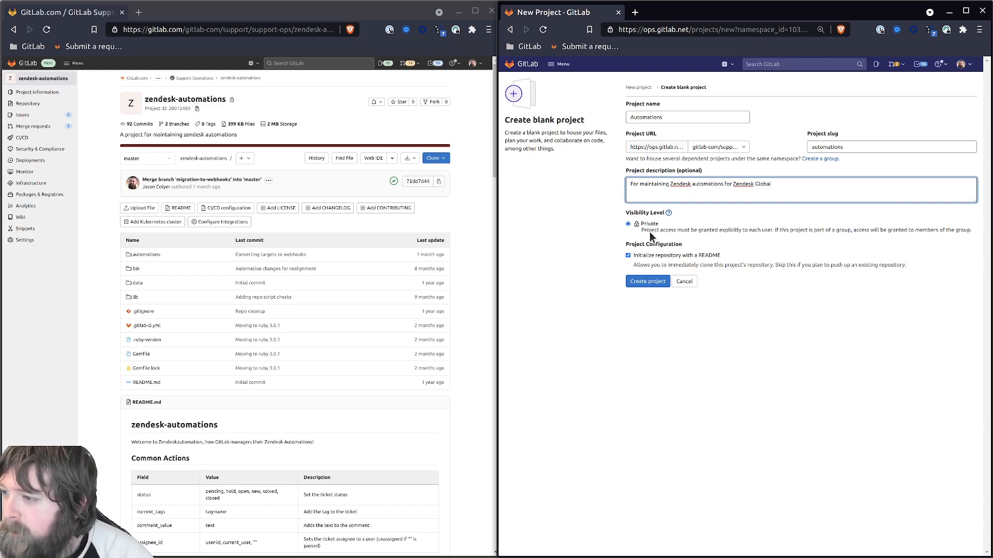
{"action": "left_click", "coordinate": [640, 256]}
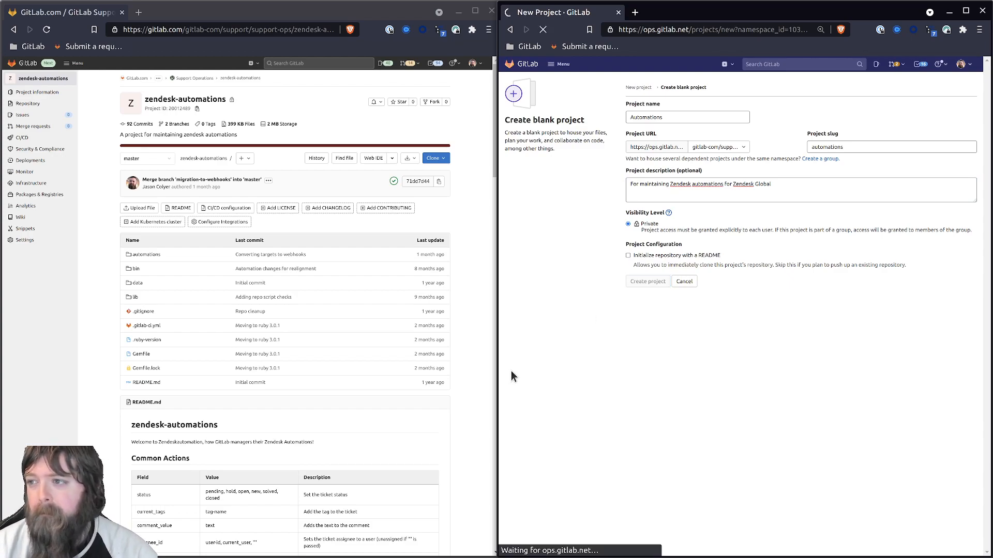
Step: Open the Automations repository settings and copy the zendesk-automations HTTPS clone URL
{"action": "mouse_move", "coordinate": [526, 252]}
{"action": "mouse_move", "coordinate": [26, 240]}
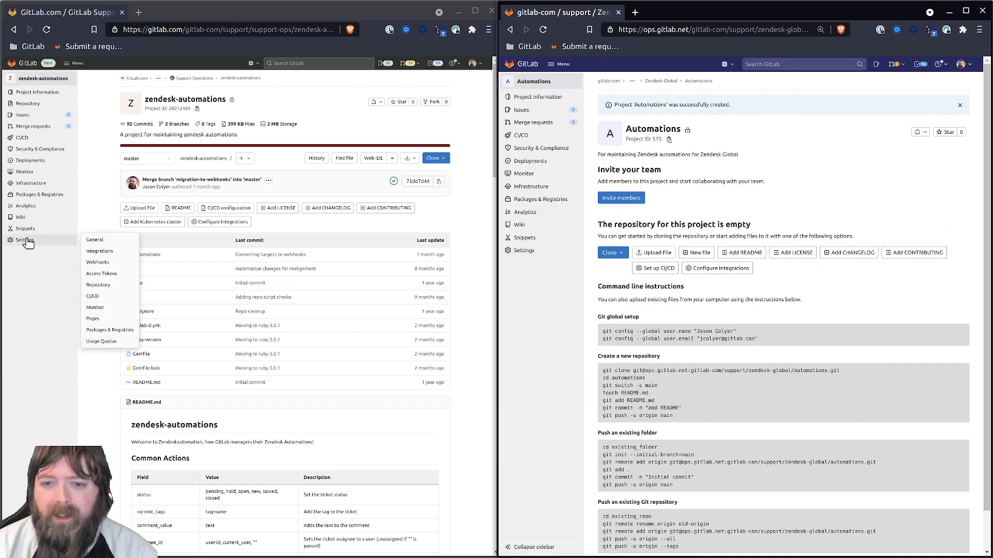
{"action": "left_click", "coordinate": [102, 275]}
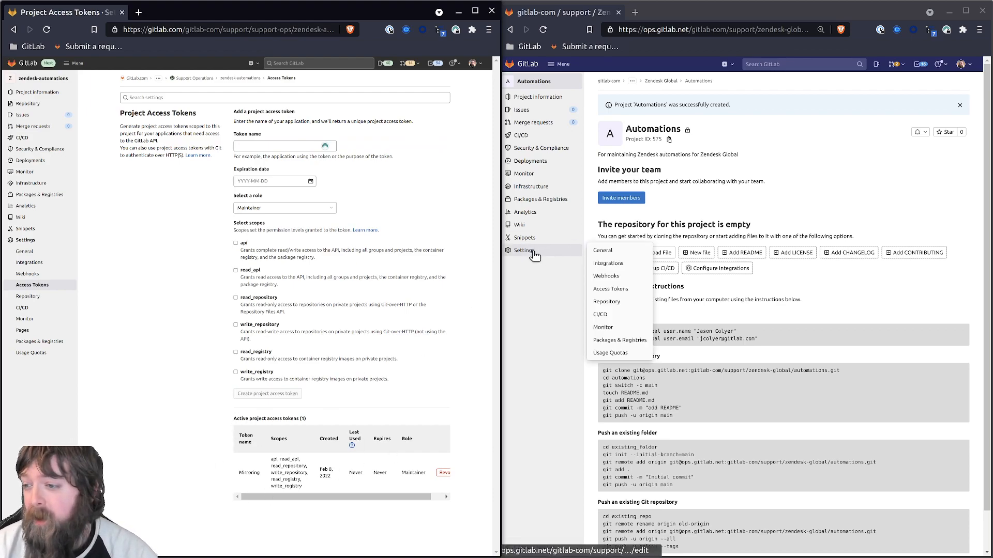
{"action": "left_click", "coordinate": [43, 78]}
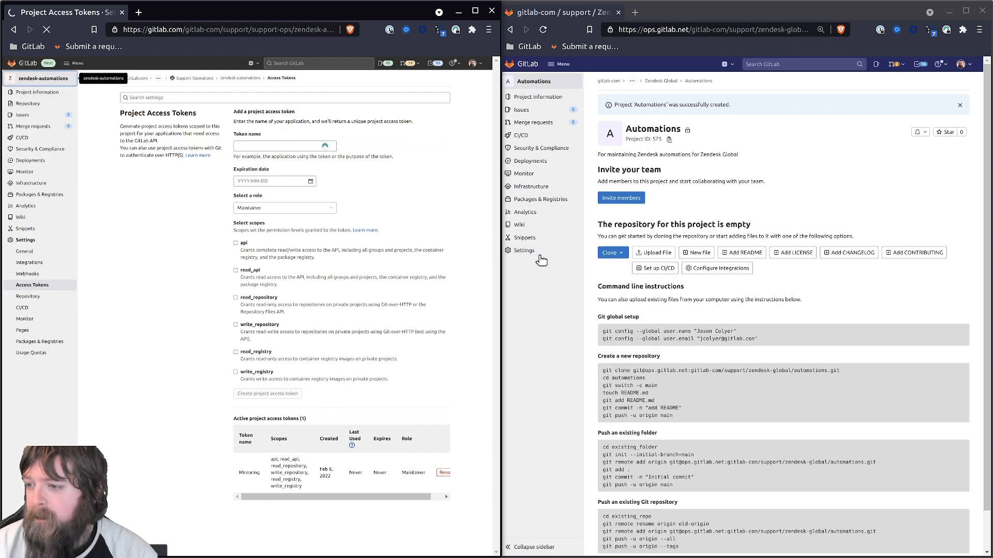
{"action": "mouse_move", "coordinate": [539, 253]}
{"action": "left_click", "coordinate": [616, 305]}
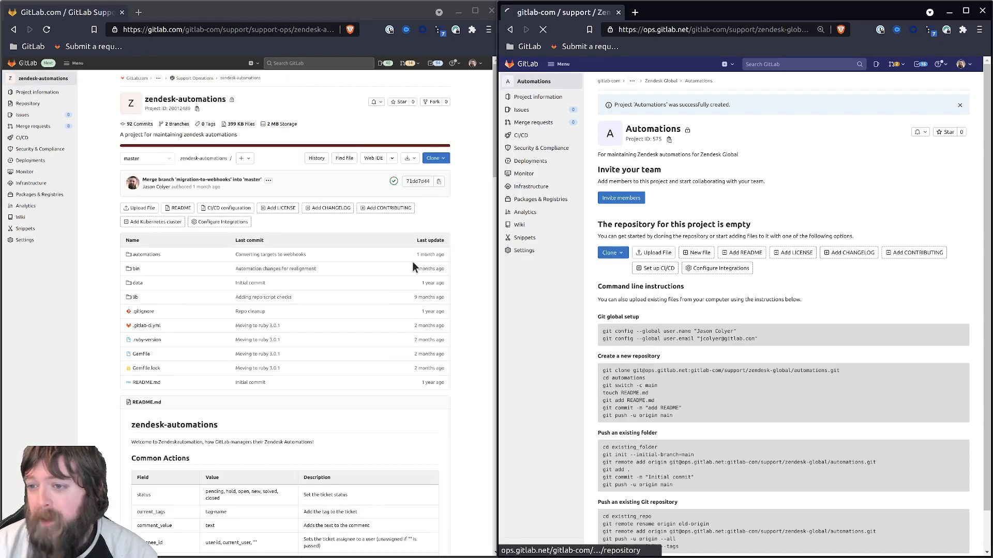
{"action": "left_click", "coordinate": [436, 158]}
{"action": "left_click", "coordinate": [440, 209]}
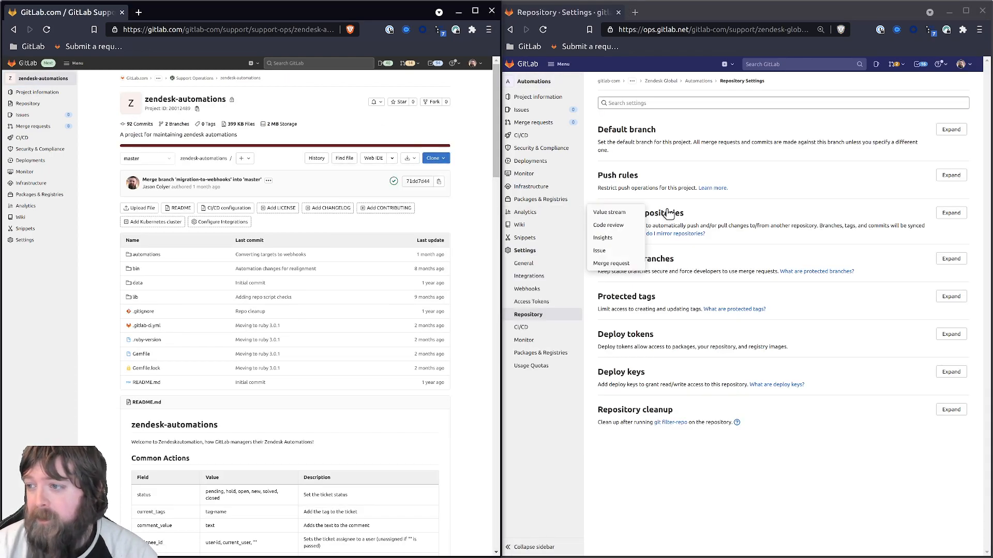
Step: Add a pull mirror from the copied URL using the account username and password
{"action": "left_click", "coordinate": [951, 212]}
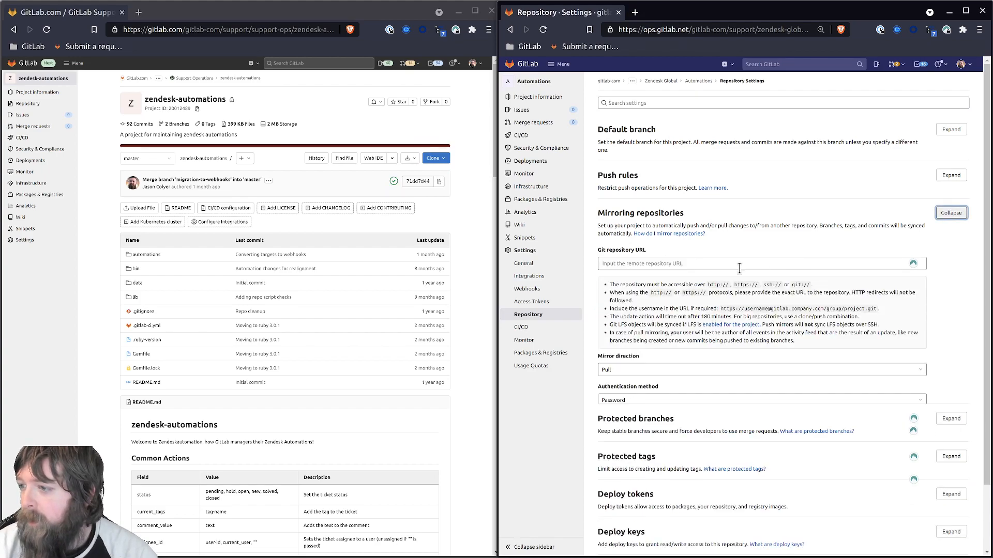
{"action": "left_click", "coordinate": [626, 265]}
{"action": "key", "text": "ctrl+v"}
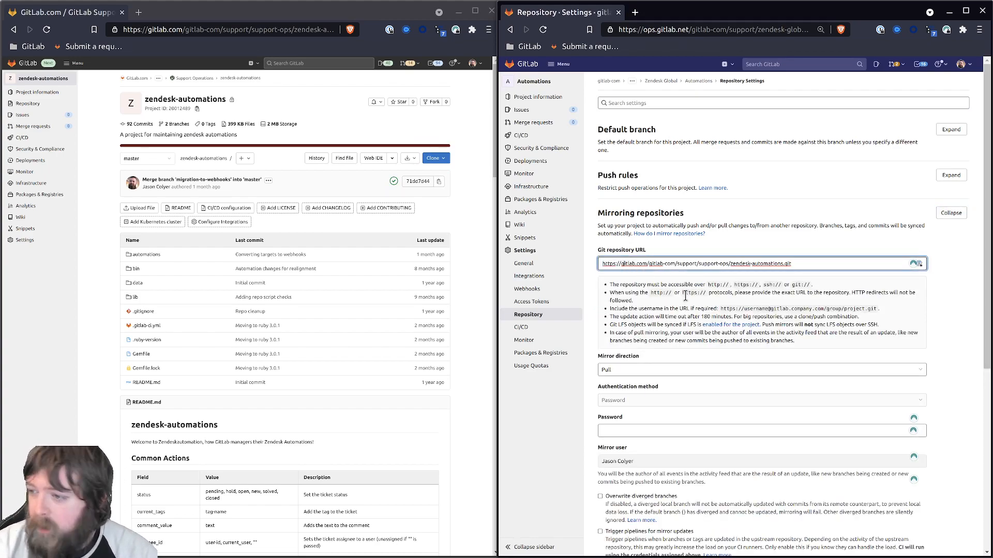
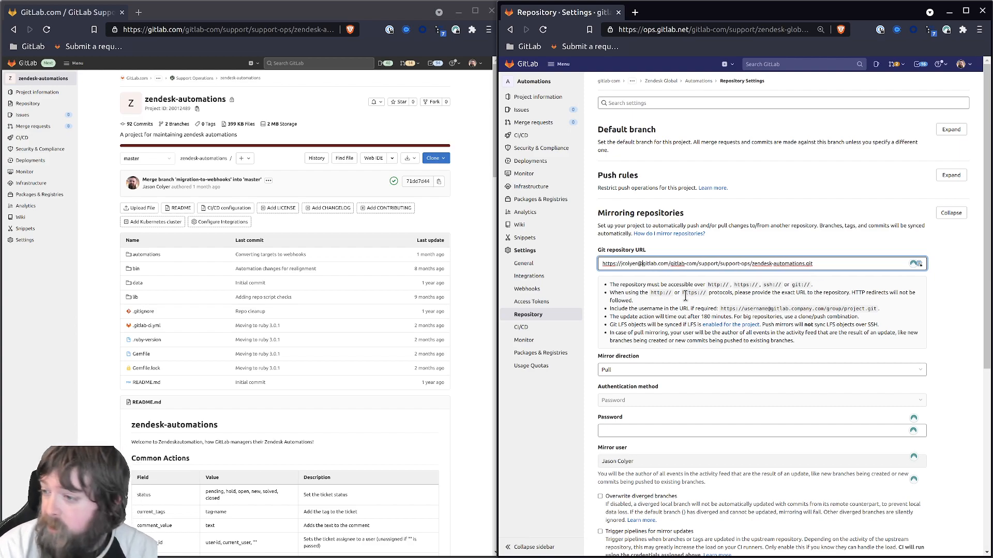
{"action": "left_click", "coordinate": [672, 431]}
{"action": "key", "text": "ctrl+v"}
{"action": "scroll", "coordinate": [659, 437], "scroll_direction": "down", "scroll_amount": 3}
{"action": "key", "text": "Return"}
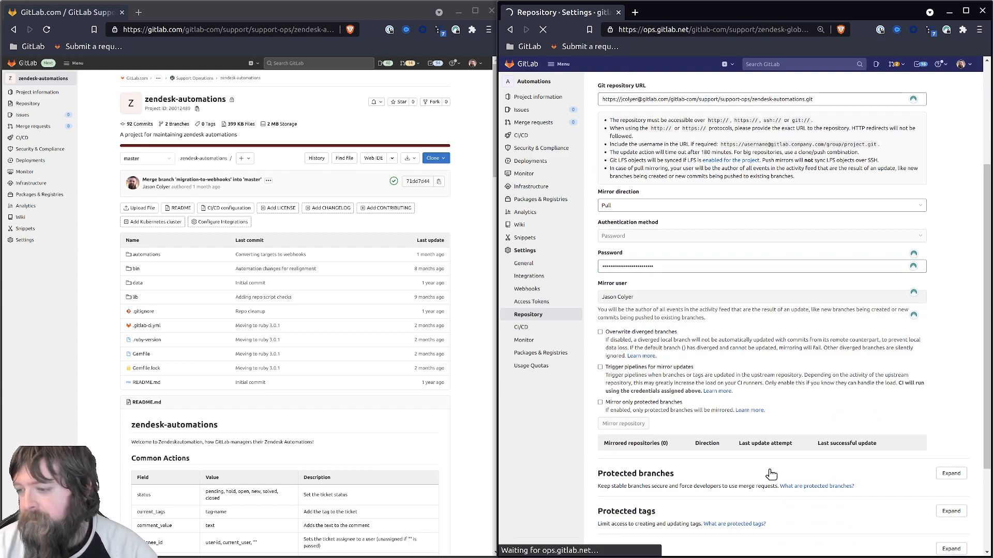
{"action": "middle_click", "coordinate": [533, 82]}
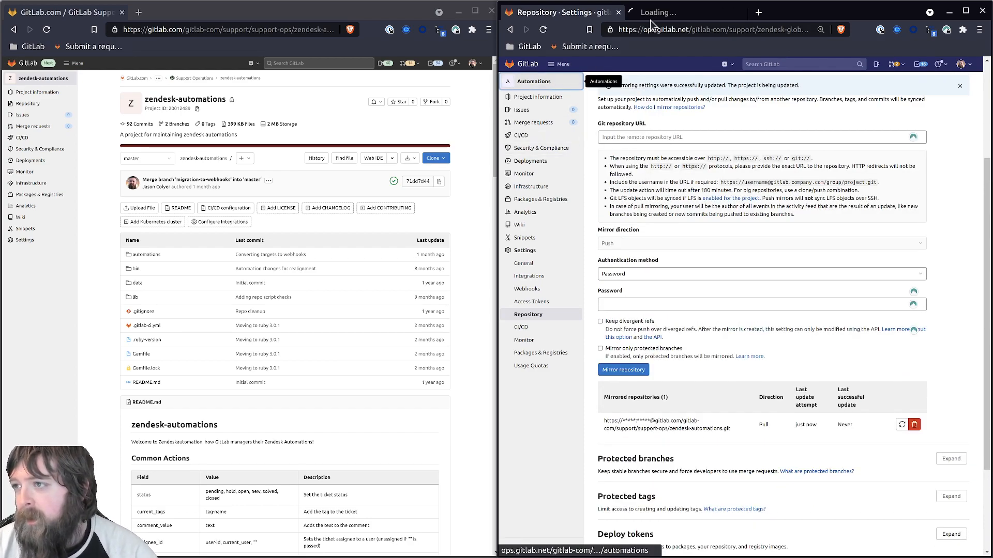
{"action": "left_click", "coordinate": [655, 17]}
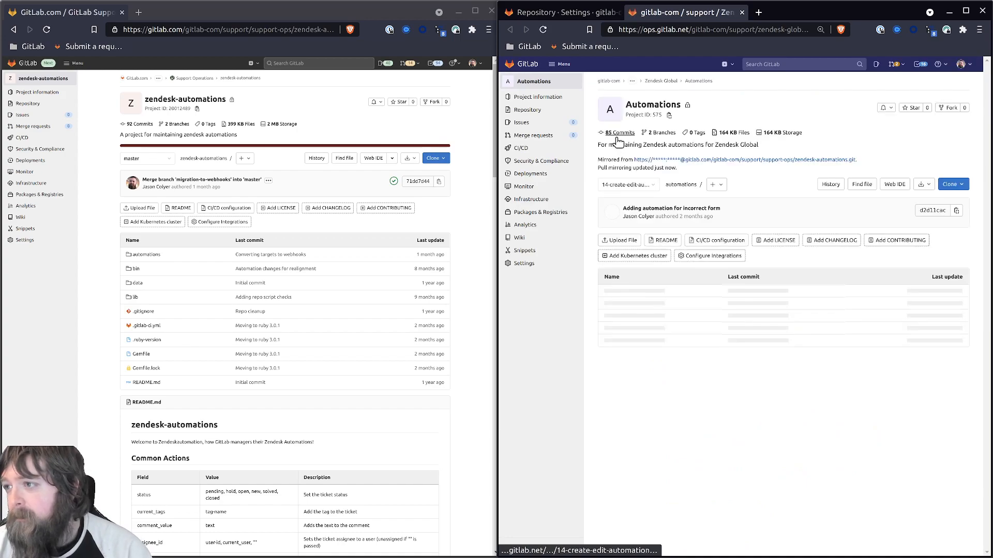
Step: Close the extra tab, delete the pull mirror entry, and return to the Automations project page
{"action": "left_click", "coordinate": [742, 12]}
{"action": "left_click", "coordinate": [917, 428]}
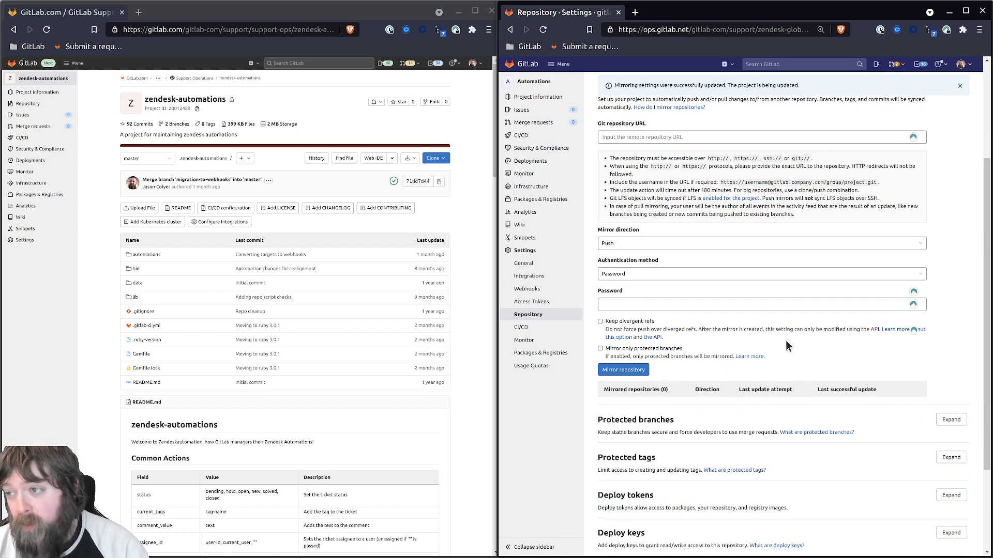
{"action": "left_click", "coordinate": [533, 81]}
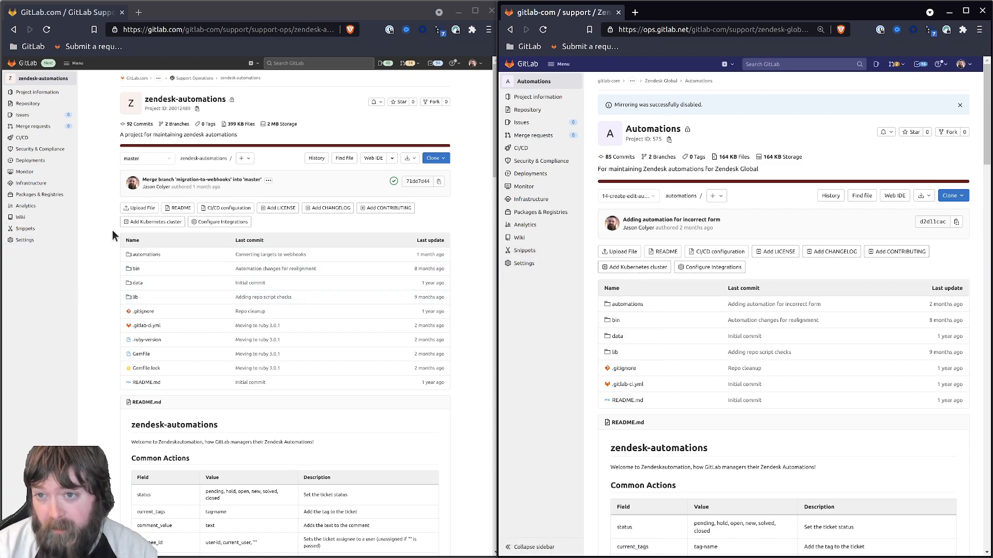
{"action": "left_click", "coordinate": [637, 33]}
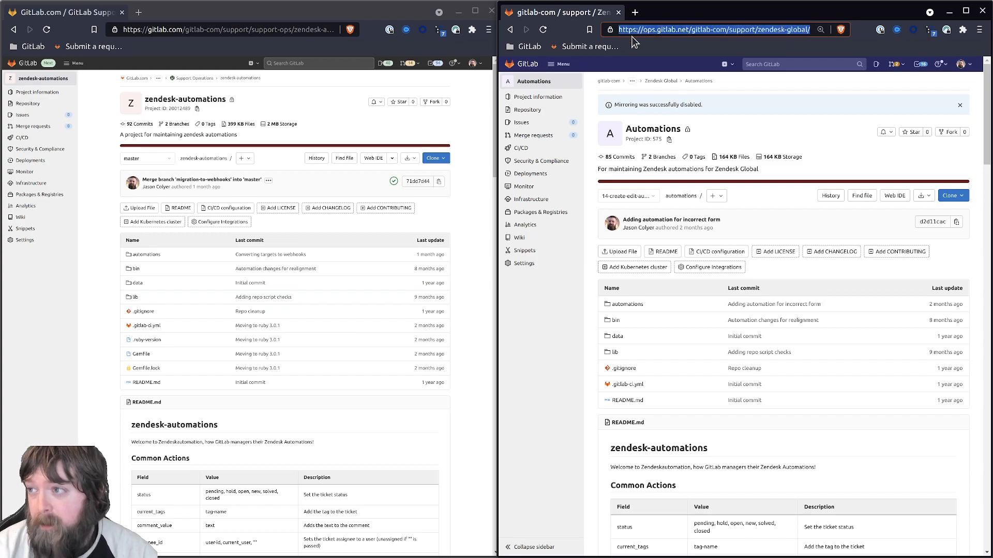
{"action": "key", "text": "alt+Tab"}
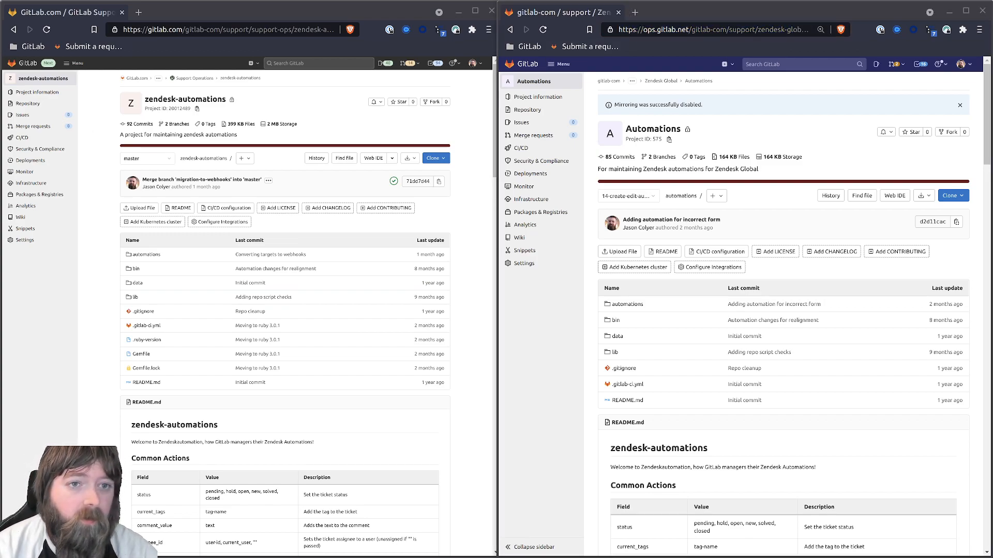
Step: Go to the ops Automations Access Tokens settings and start naming a new token
{"action": "left_click", "coordinate": [529, 295]}
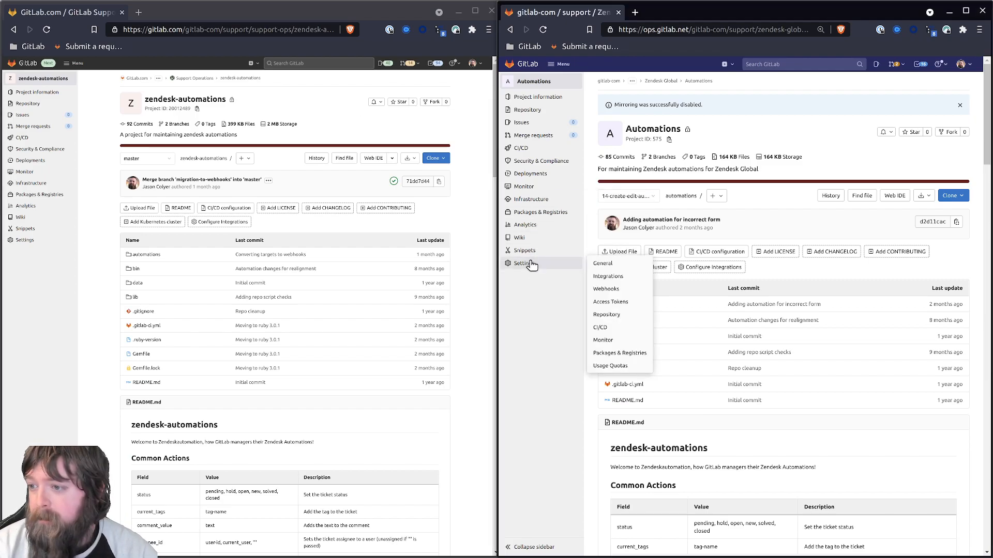
{"action": "mouse_move", "coordinate": [524, 263]}
{"action": "left_click", "coordinate": [605, 289]}
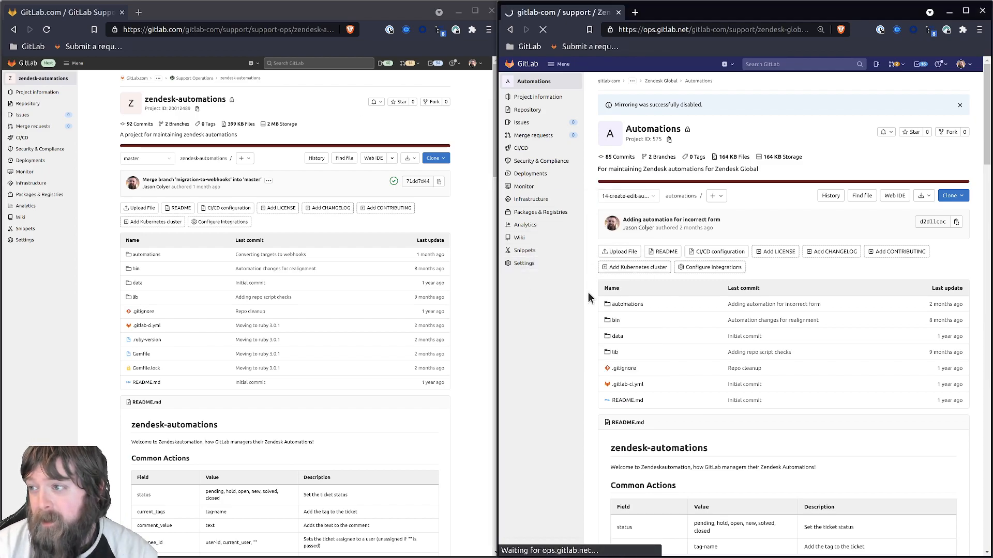
{"action": "left_click", "coordinate": [769, 156]}
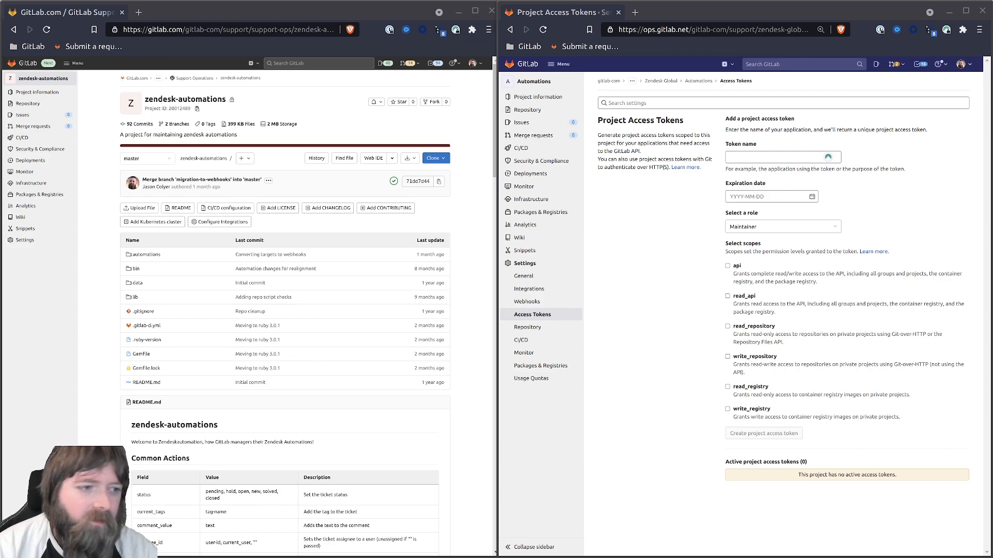
{"action": "left_click", "coordinate": [39, 248]}
Step: Expand the source project's mirroring settings and copy the ops Automations HTTPS clone address
{"action": "mouse_move", "coordinate": [37, 239]}
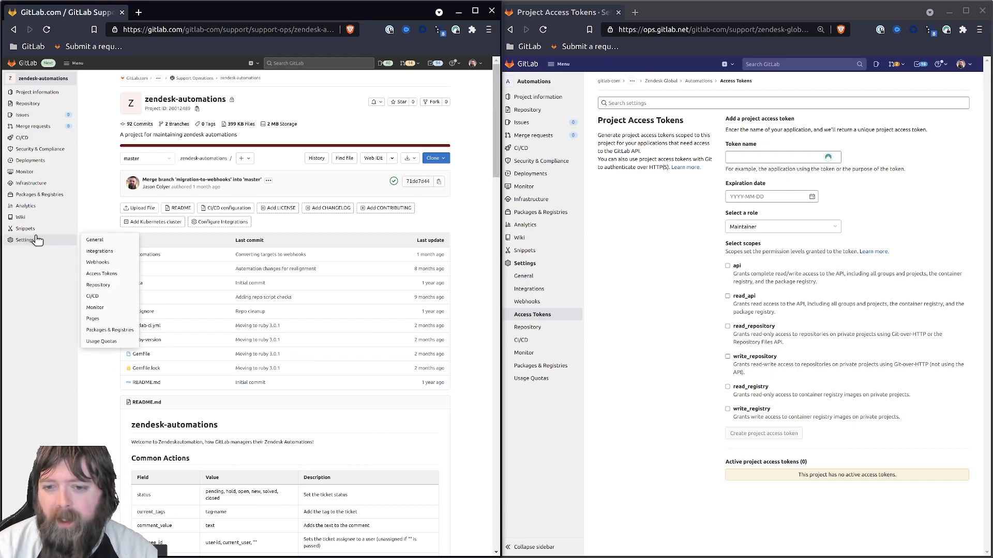
{"action": "left_click", "coordinate": [103, 285]}
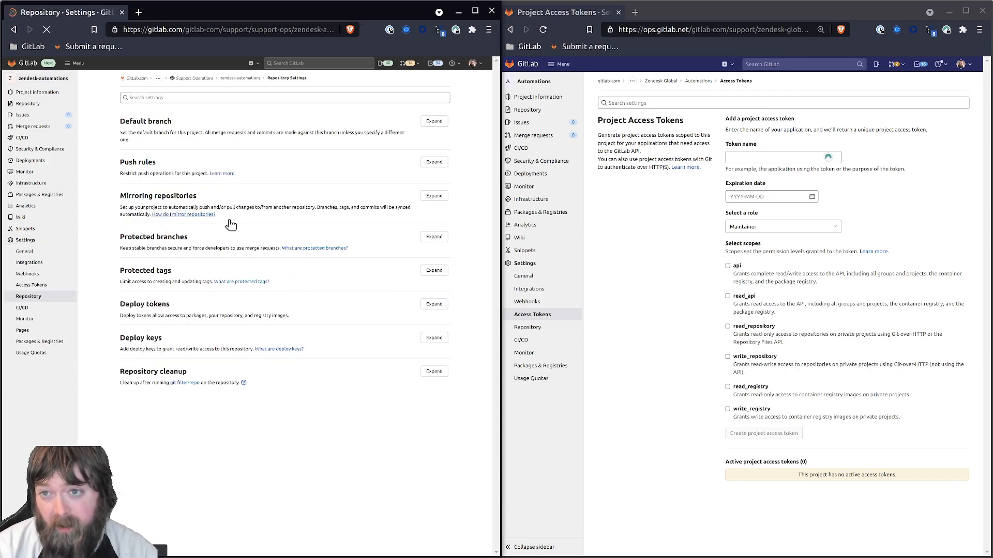
{"action": "left_click", "coordinate": [433, 197]}
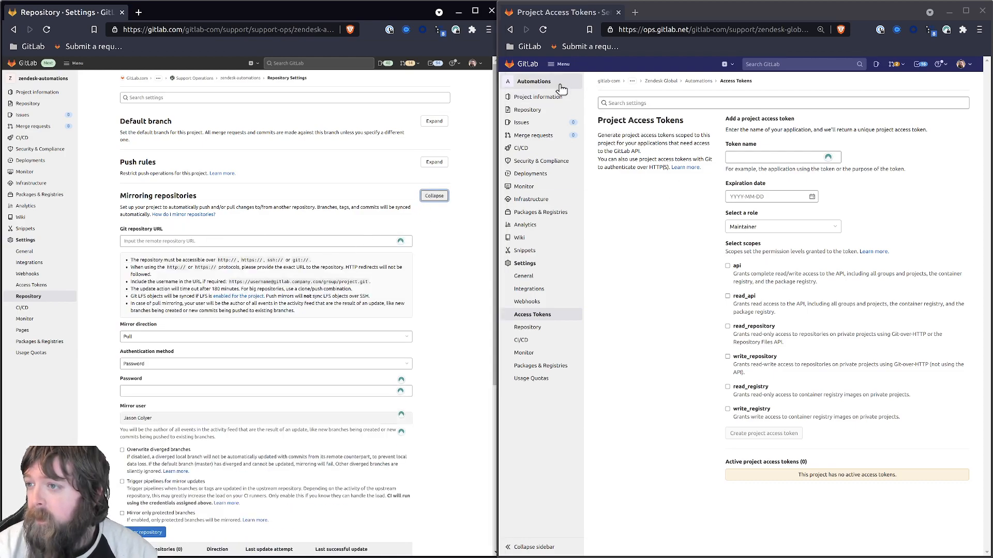
{"action": "left_click", "coordinate": [533, 81]}
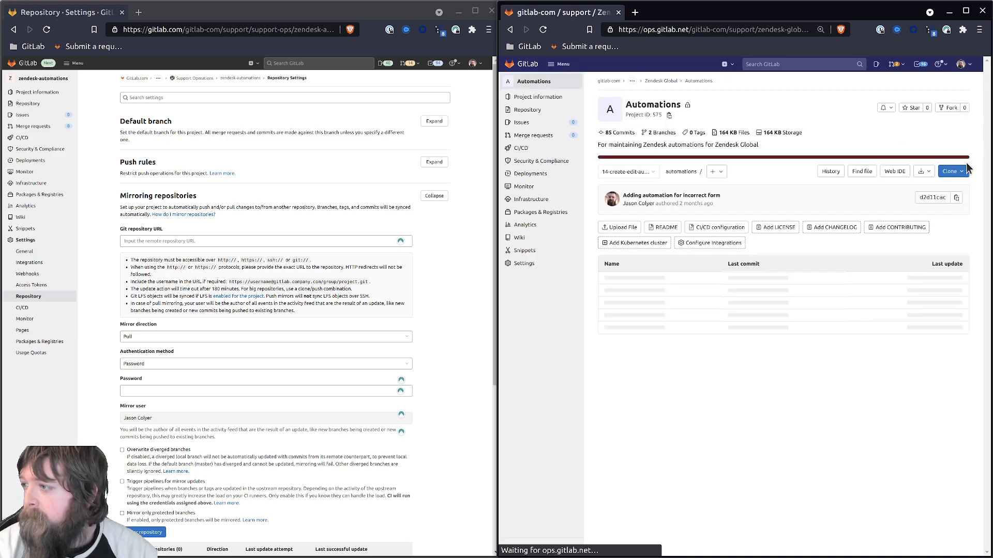
{"action": "left_click", "coordinate": [956, 171]}
{"action": "left_click", "coordinate": [957, 228]}
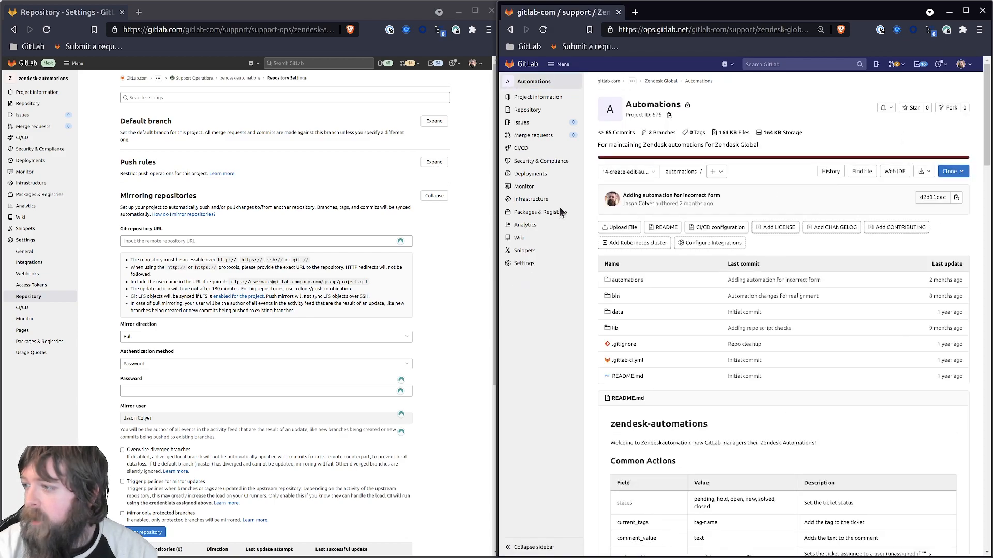
Step: Add a push mirror to that address with account username and password, protected branches only
{"action": "left_click", "coordinate": [175, 242]}
{"action": "type", "text": "https://ops.gitlab.net/gitlab-com/support/zendesk-global/automations.git"}
{"action": "left_click", "coordinate": [140, 241]}
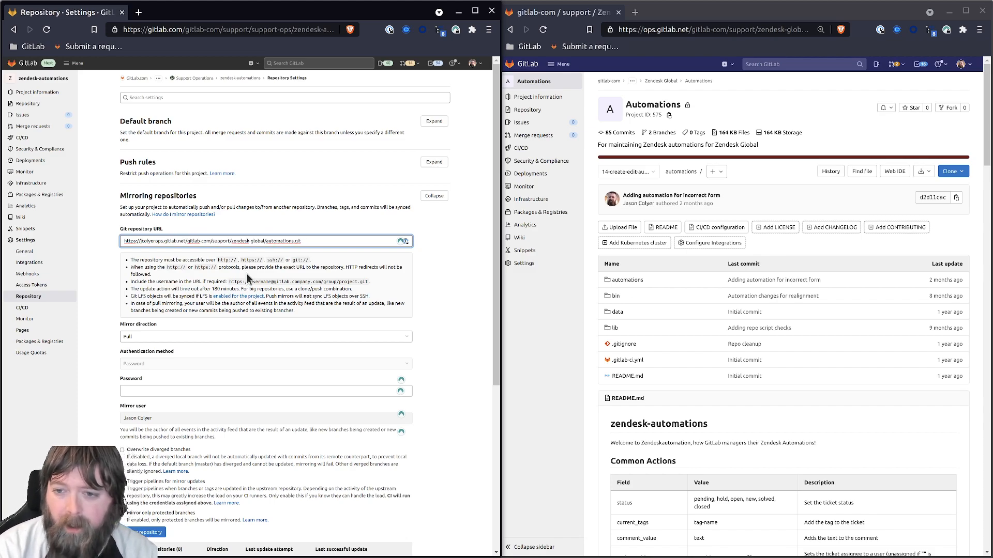
{"action": "left_click", "coordinate": [166, 338]}
{"action": "left_click", "coordinate": [135, 349]}
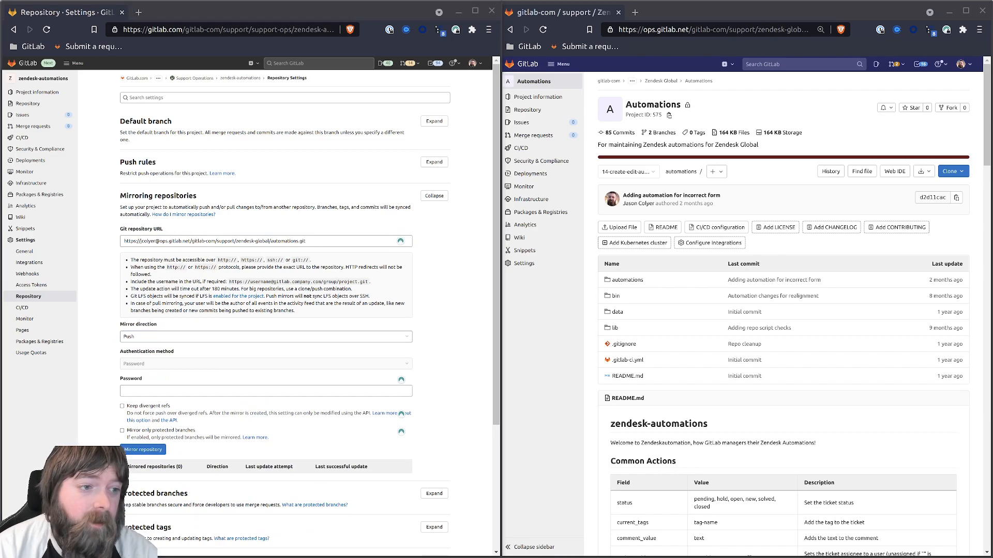
{"action": "left_click", "coordinate": [150, 393]}
{"action": "key", "text": "ctrl+v"}
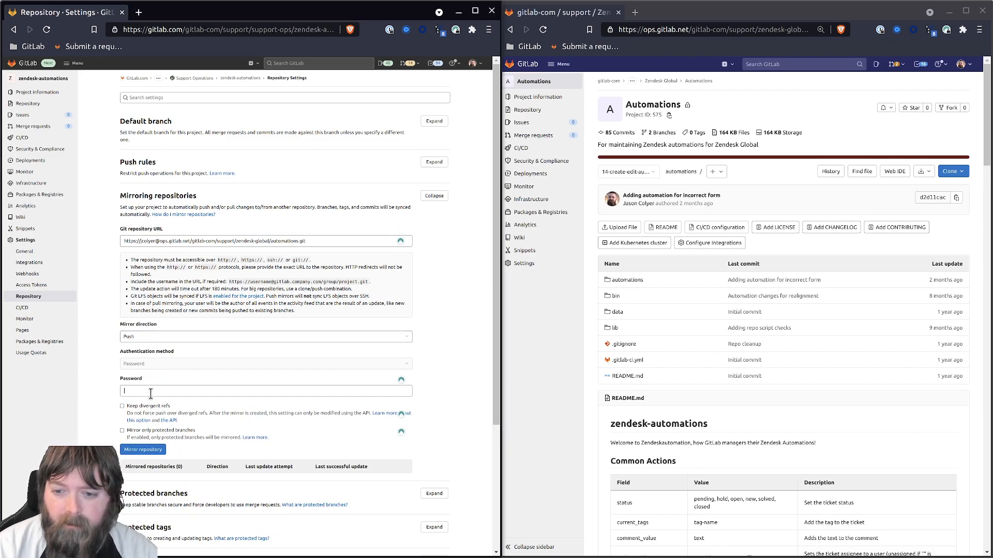
{"action": "left_click", "coordinate": [138, 430]}
{"action": "left_click", "coordinate": [155, 449]}
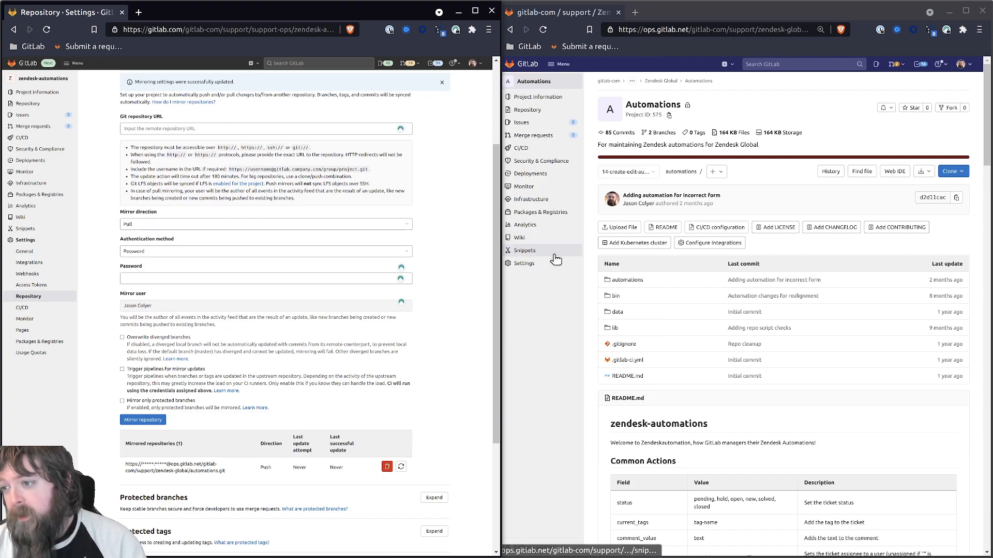
{"action": "mouse_move", "coordinate": [543, 265]}
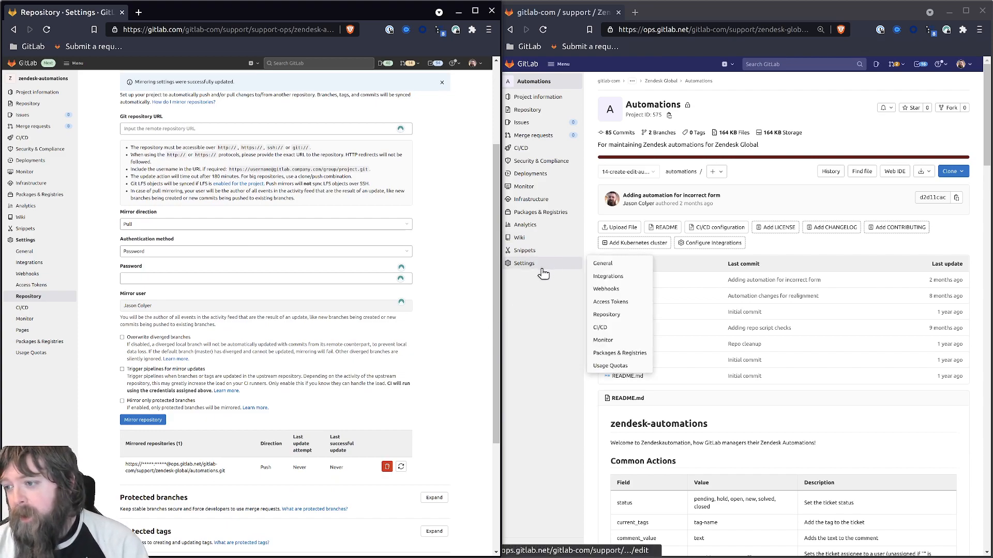
{"action": "left_click", "coordinate": [604, 278]}
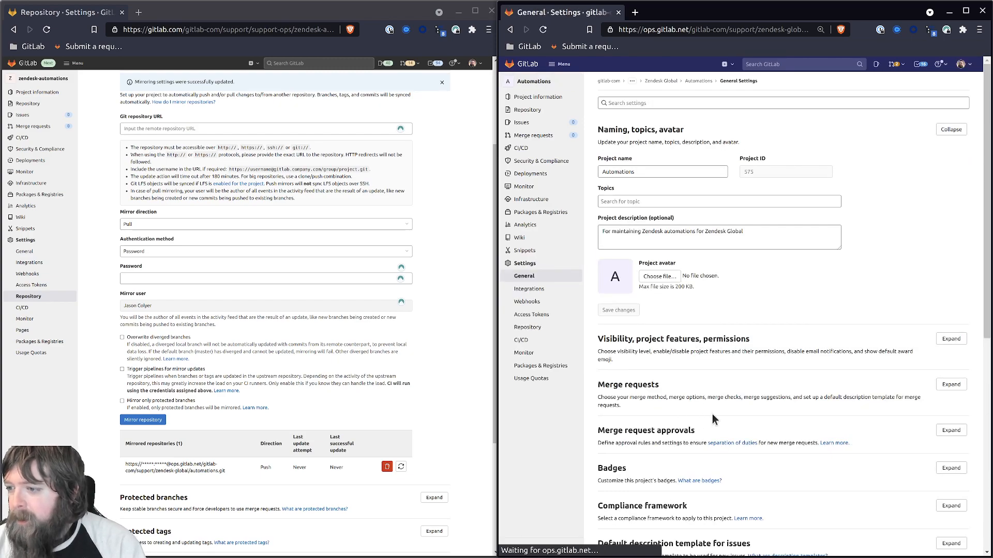
Step: Unprotect the long feature branch in the Automations repository settings
{"action": "left_click", "coordinate": [527, 327]}
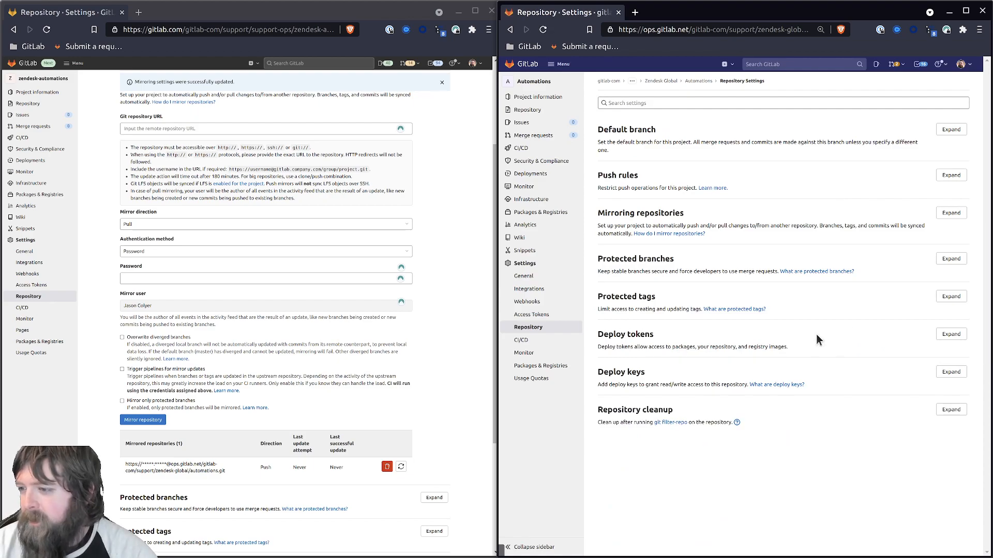
{"action": "left_click", "coordinate": [951, 259]}
{"action": "scroll", "coordinate": [724, 310], "scroll_direction": "down", "scroll_amount": 5}
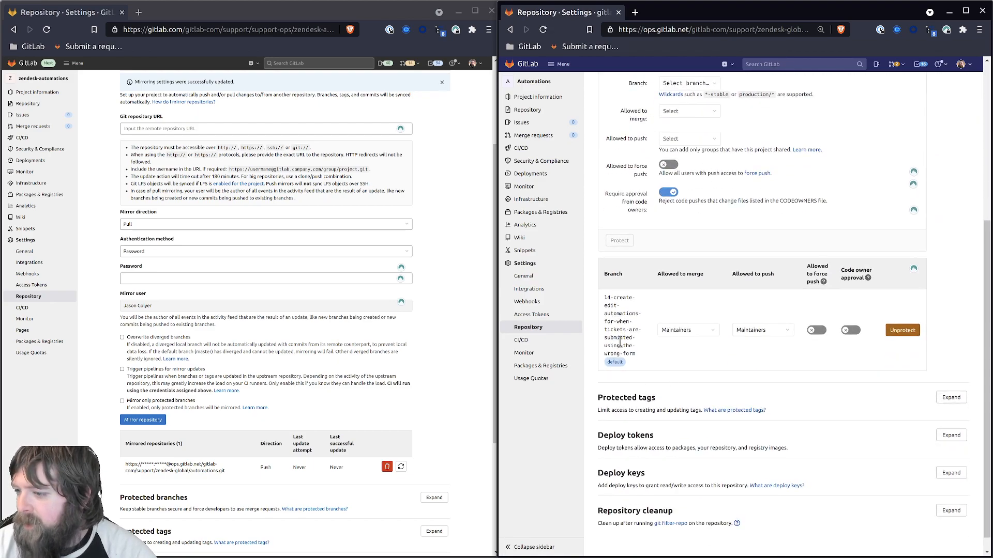
{"action": "left_click", "coordinate": [902, 330]}
{"action": "key", "text": "Return"}
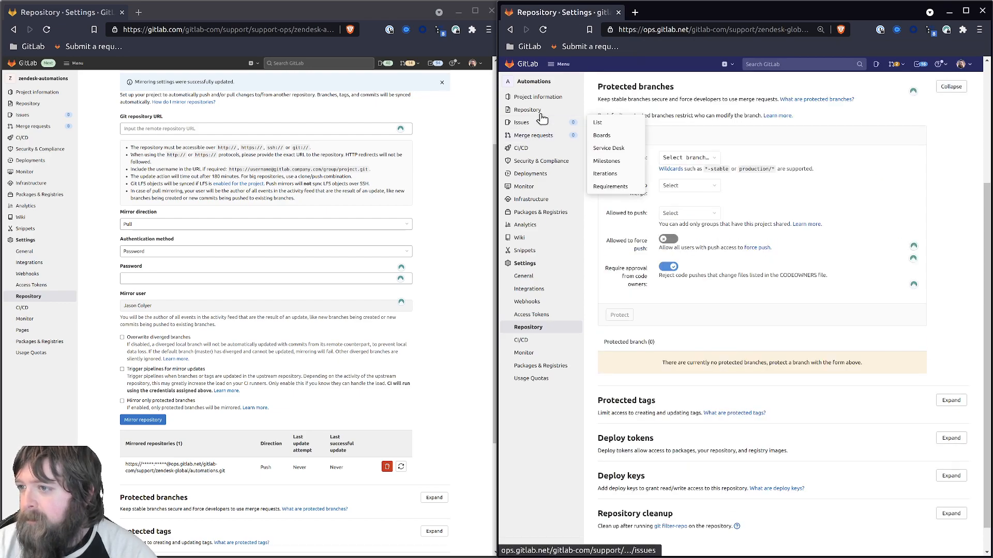
Step: Make master the default branch and save
{"action": "scroll", "coordinate": [670, 230], "scroll_direction": "up", "scroll_amount": 3}
{"action": "left_click", "coordinate": [950, 129]}
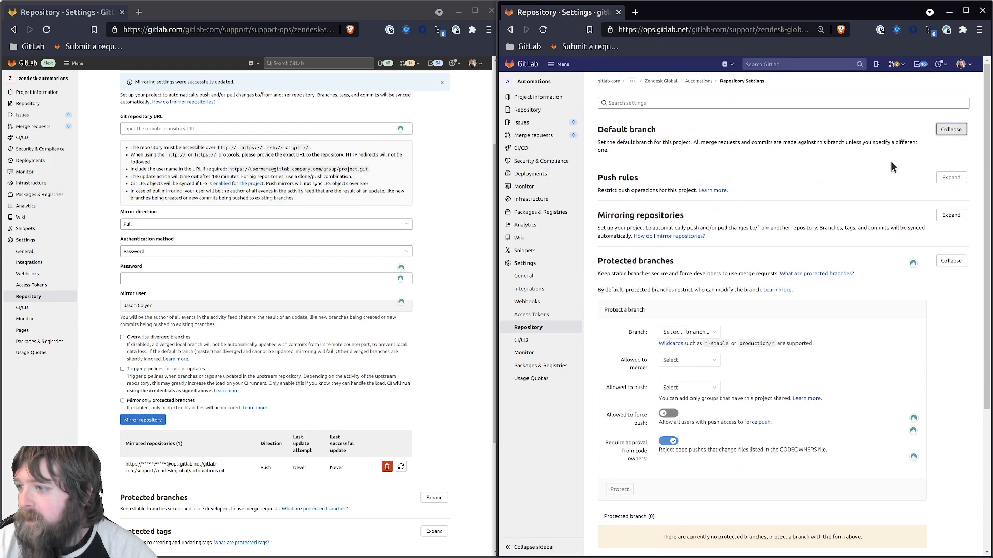
{"action": "left_click", "coordinate": [637, 180]}
{"action": "left_click", "coordinate": [612, 210]}
{"action": "left_click", "coordinate": [618, 223]}
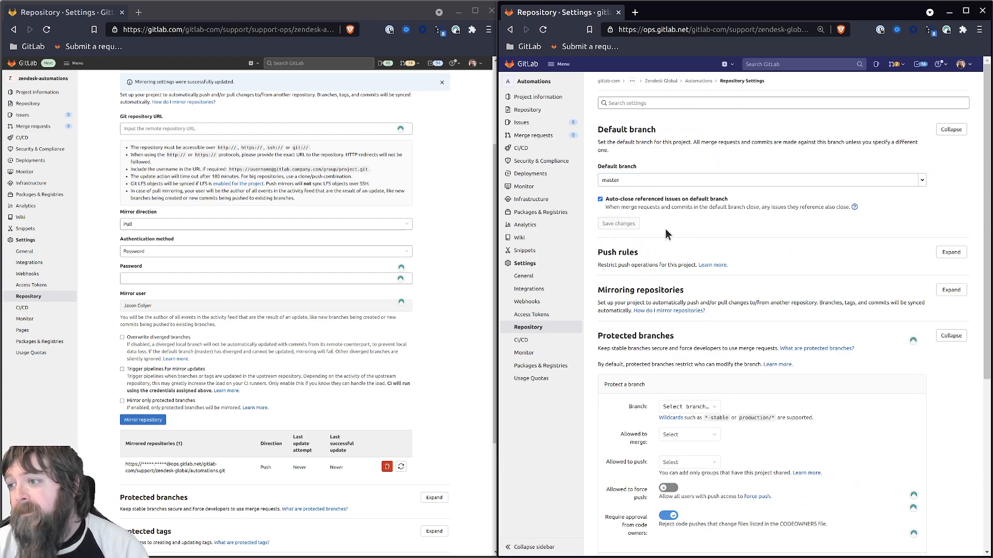
{"action": "left_click", "coordinate": [537, 81]}
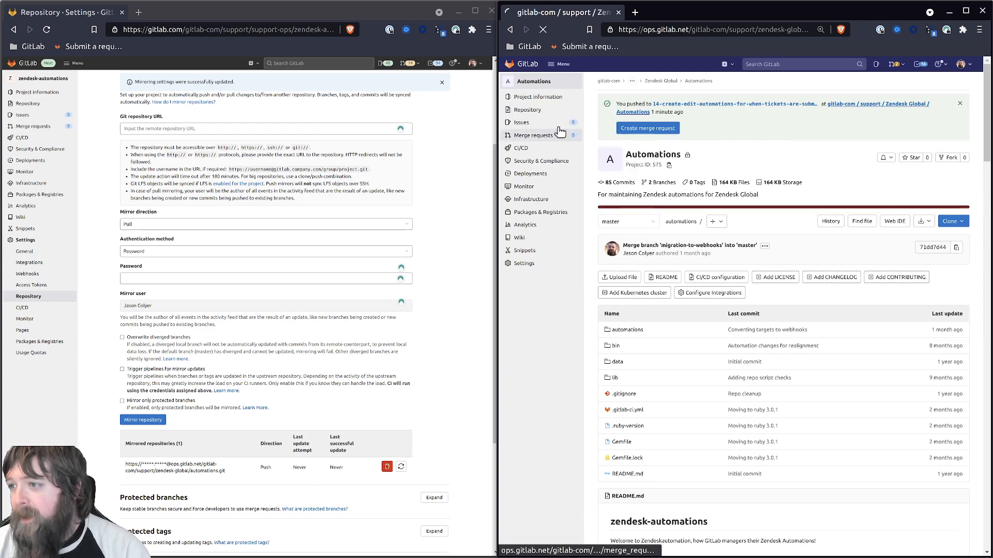
Step: Delete the leftover feature branch from the Automations branches list
{"action": "left_click", "coordinate": [656, 131]}
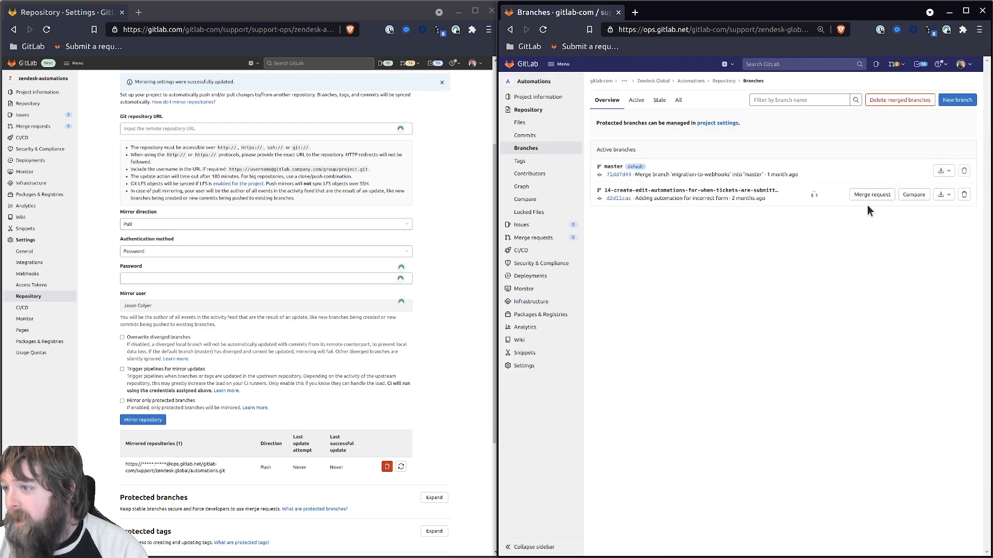
{"action": "left_click", "coordinate": [964, 195]}
{"action": "left_click", "coordinate": [807, 361]}
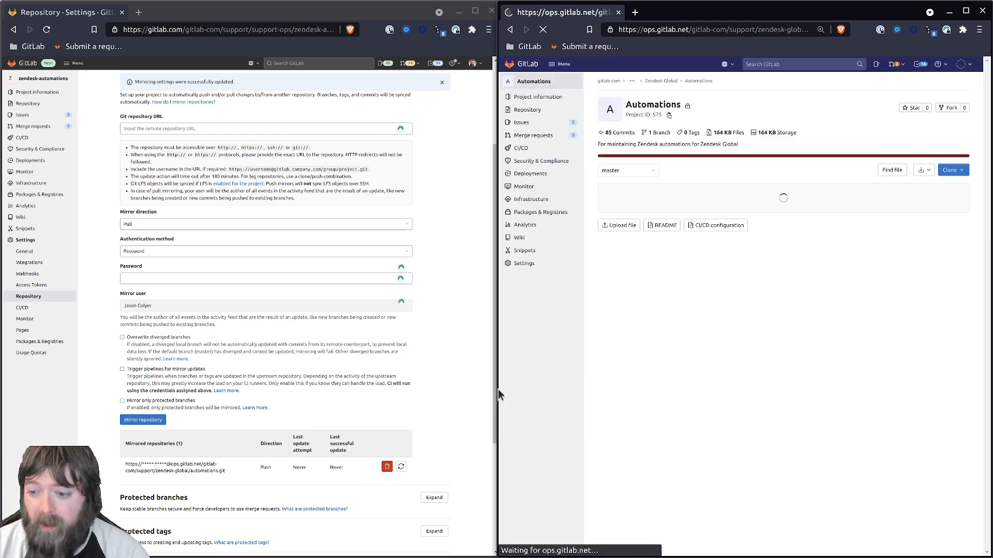
Step: Add a CI/CD variable RUN_JOB with value true
{"action": "mouse_move", "coordinate": [564, 263]}
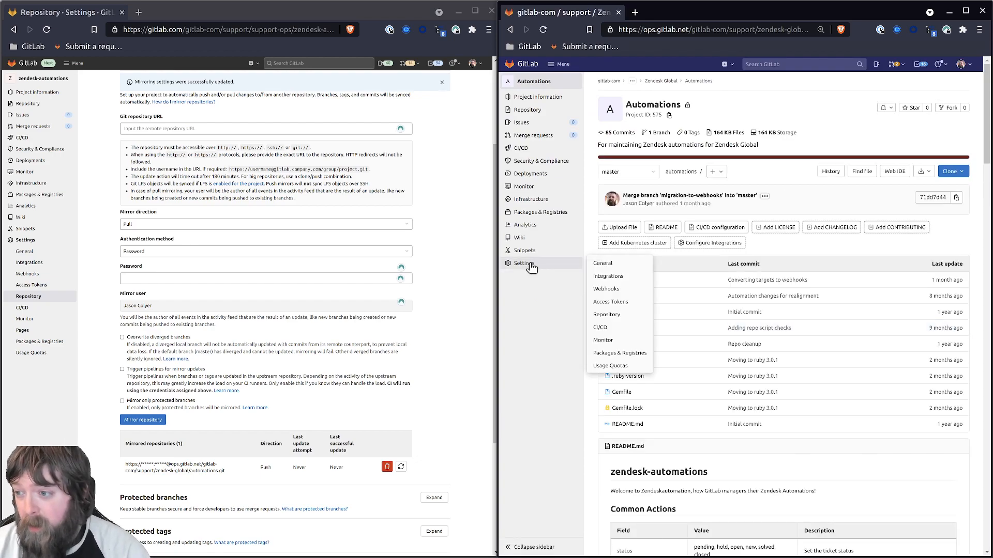
{"action": "left_click", "coordinate": [616, 332]}
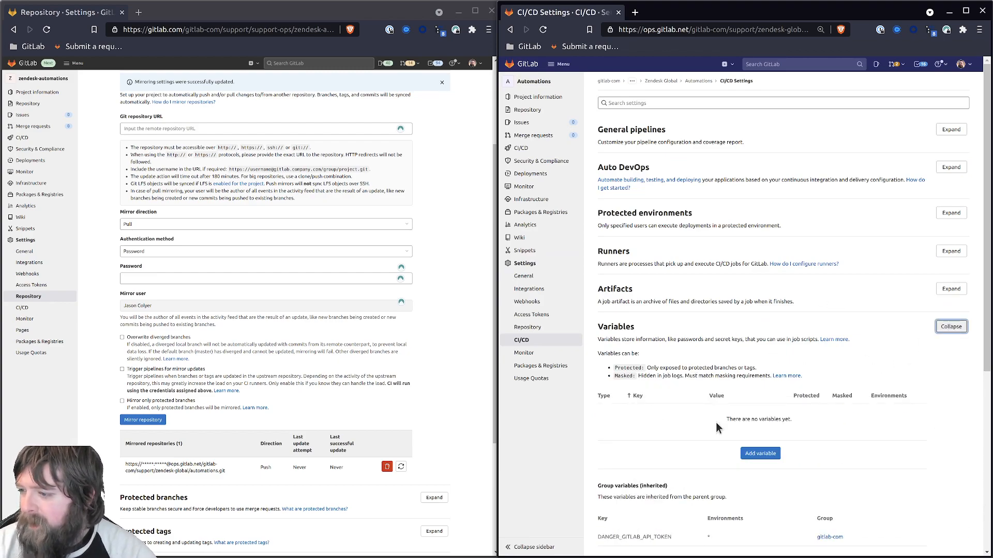
{"action": "left_click", "coordinate": [753, 450]}
{"action": "type", "text": "RUN_JOB"}
{"action": "left_click", "coordinate": [678, 274]}
{"action": "type", "text": "true"}
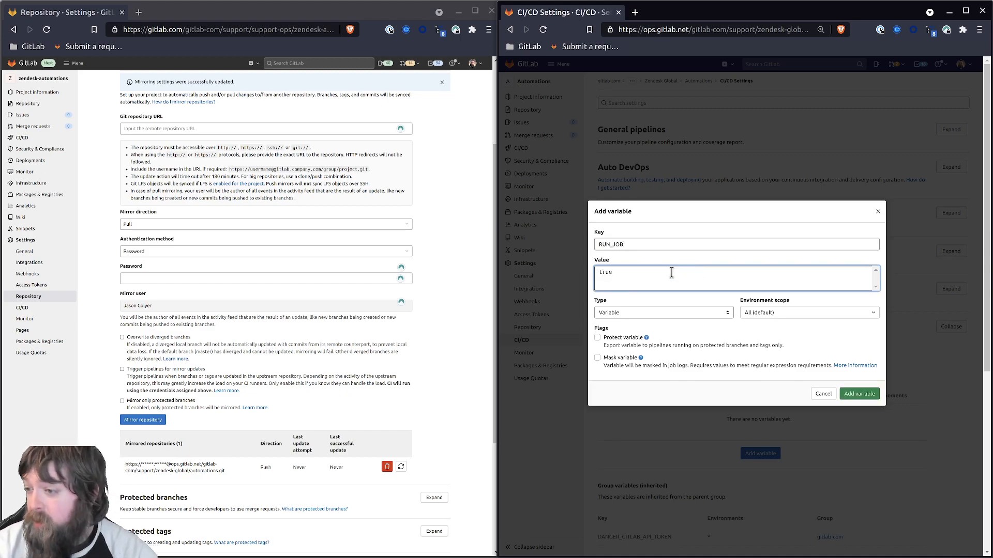
{"action": "left_click", "coordinate": [858, 395]}
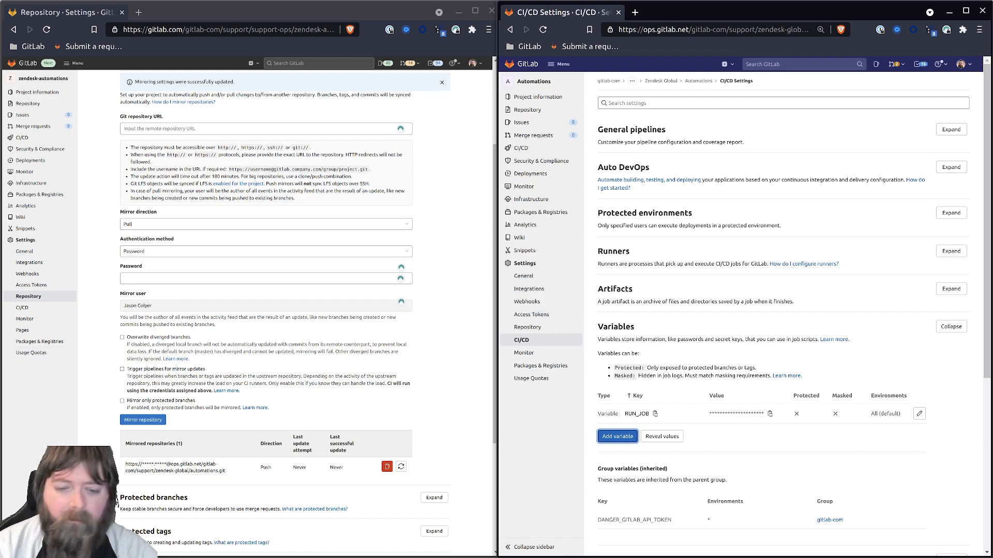
{"action": "left_click", "coordinate": [196, 31]}
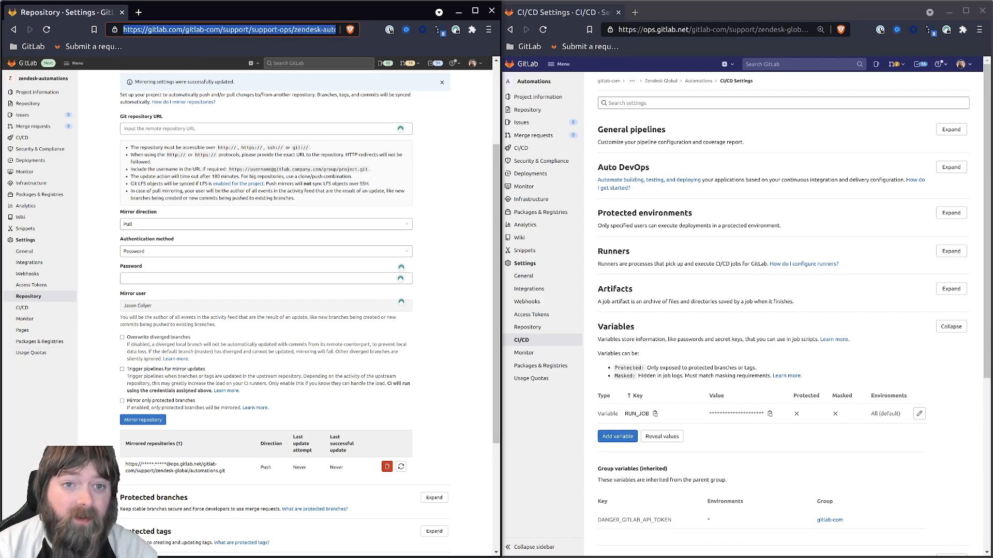
Step: Open a new browser window, then reload the ops Automations CI/CD settings page
{"action": "key", "text": "ctrl+n"}
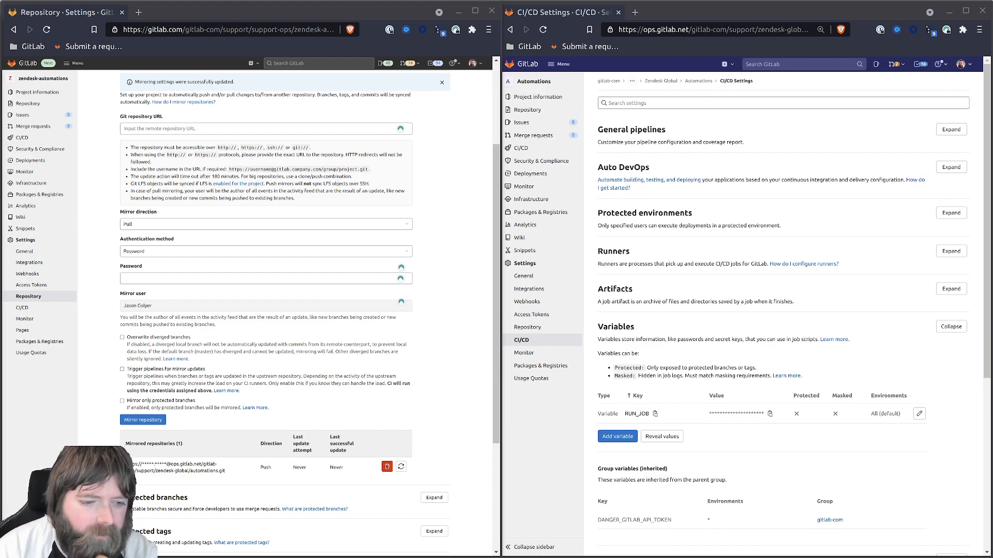
{"action": "left_click", "coordinate": [558, 440]}
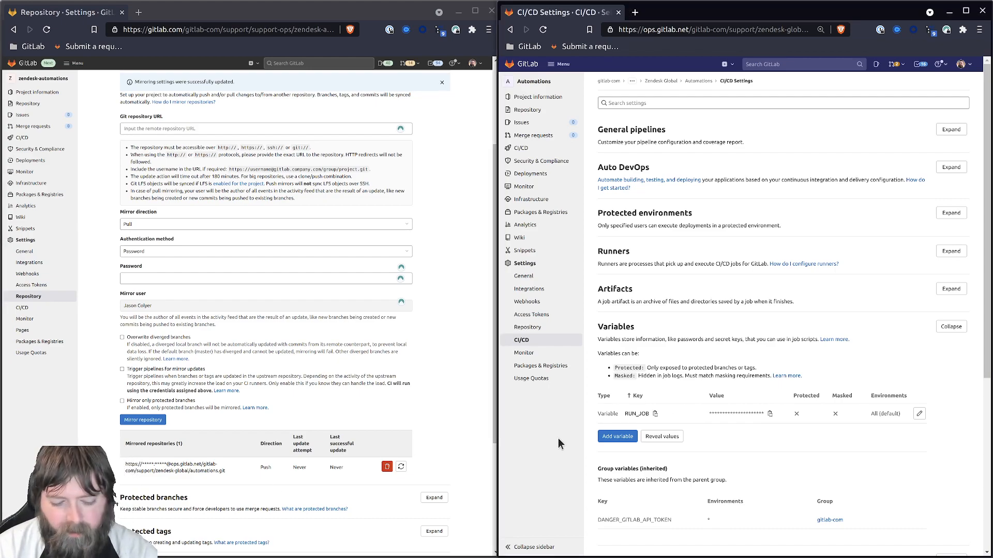
{"action": "key", "text": "F5"}
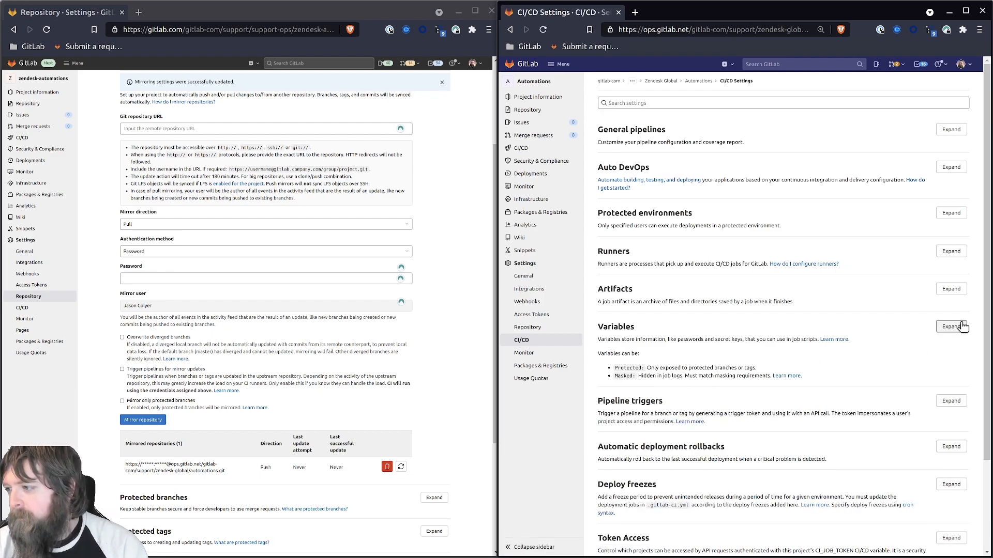
Step: Add an unprotected RUN_JOB variable with value false to zendesk-automations
{"action": "left_click", "coordinate": [963, 326]}
{"action": "scroll", "coordinate": [775, 362], "scroll_direction": "down", "scroll_amount": 1}
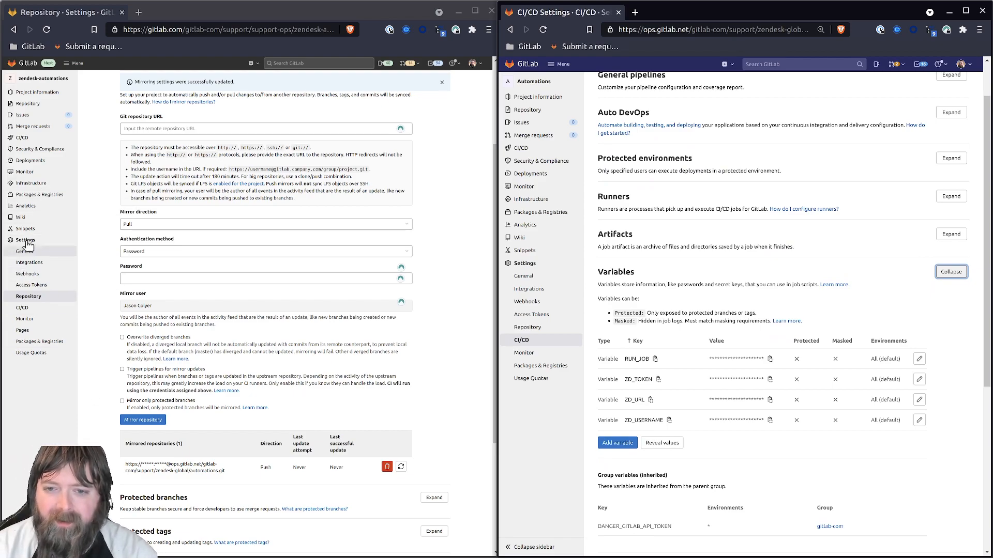
{"action": "left_click", "coordinate": [28, 307]}
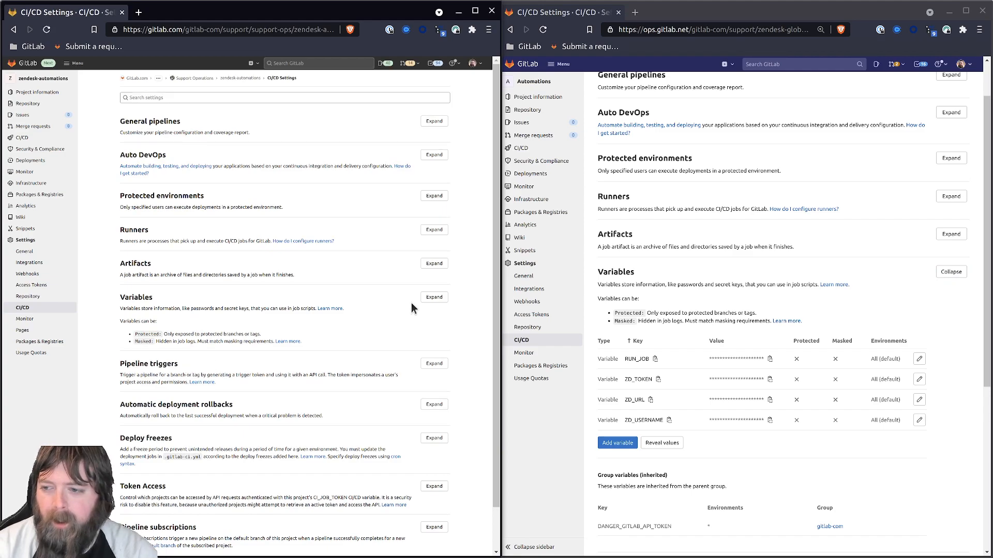
{"action": "left_click", "coordinate": [432, 298]}
{"action": "left_click", "coordinate": [147, 430]}
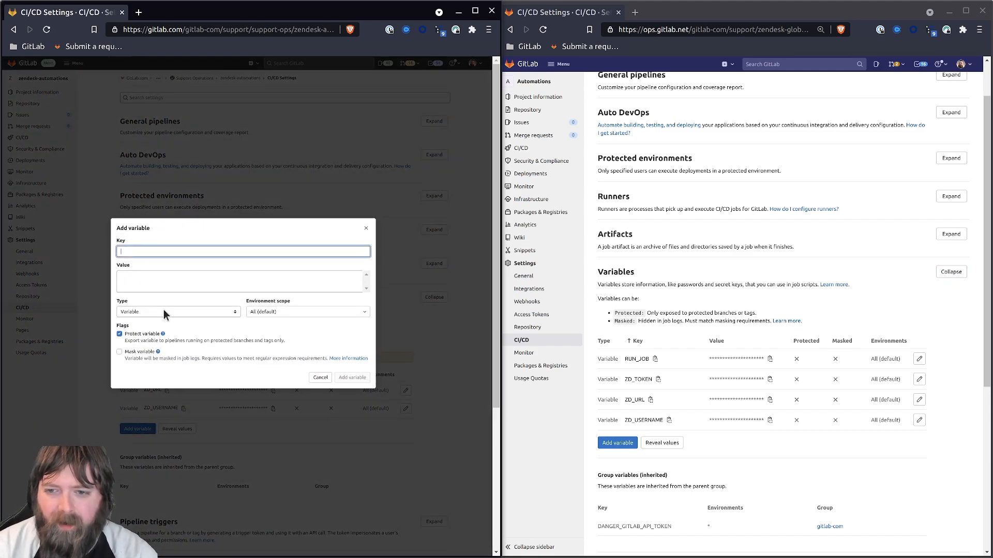
{"action": "type", "text": "RUN_JOB"}
{"action": "key", "text": "Tab"}
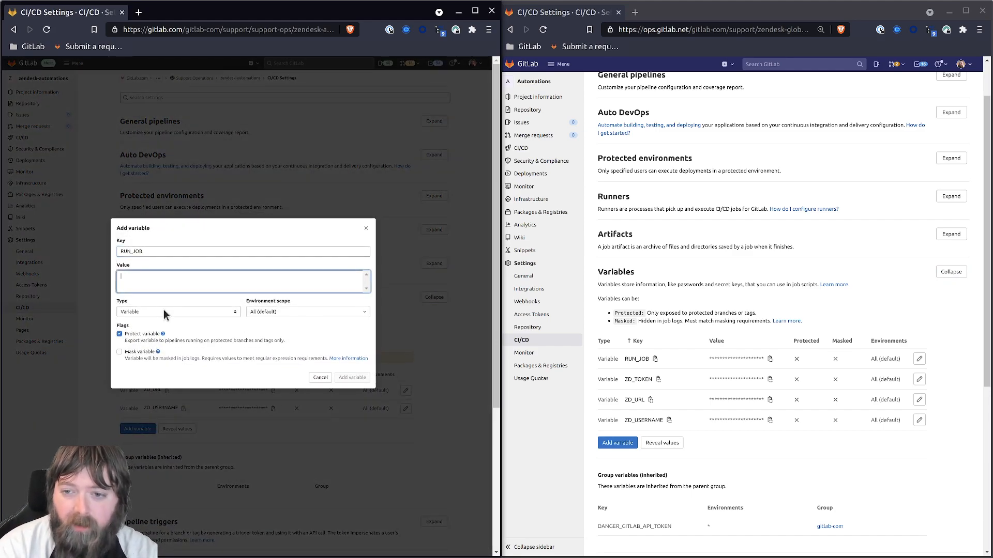
{"action": "type", "text": "false"}
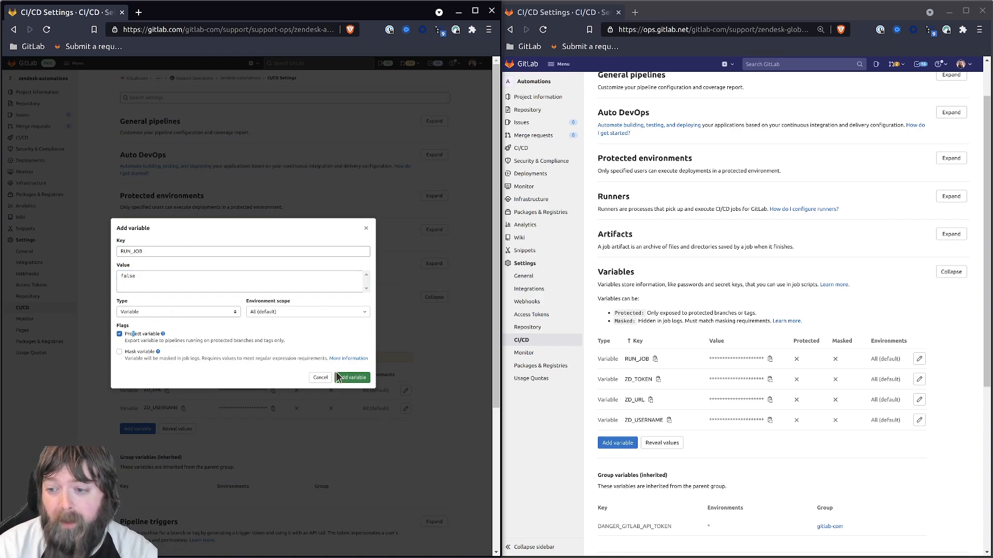
{"action": "left_click", "coordinate": [145, 334]}
{"action": "left_click", "coordinate": [340, 378]}
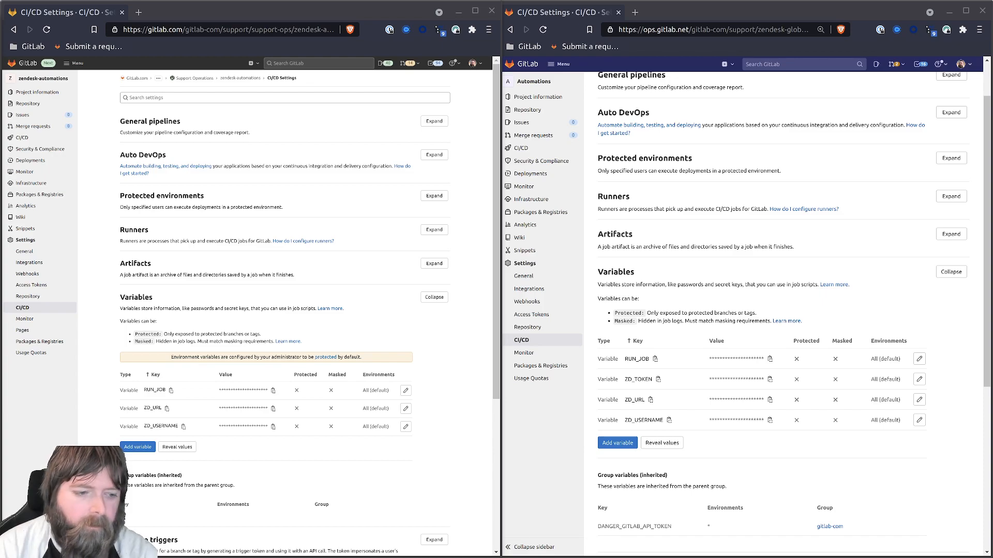
Step: Reload the source CI/CD settings to check the variables, then go to the project overview
{"action": "left_click", "coordinate": [115, 503]}
{"action": "key", "text": "F5"}
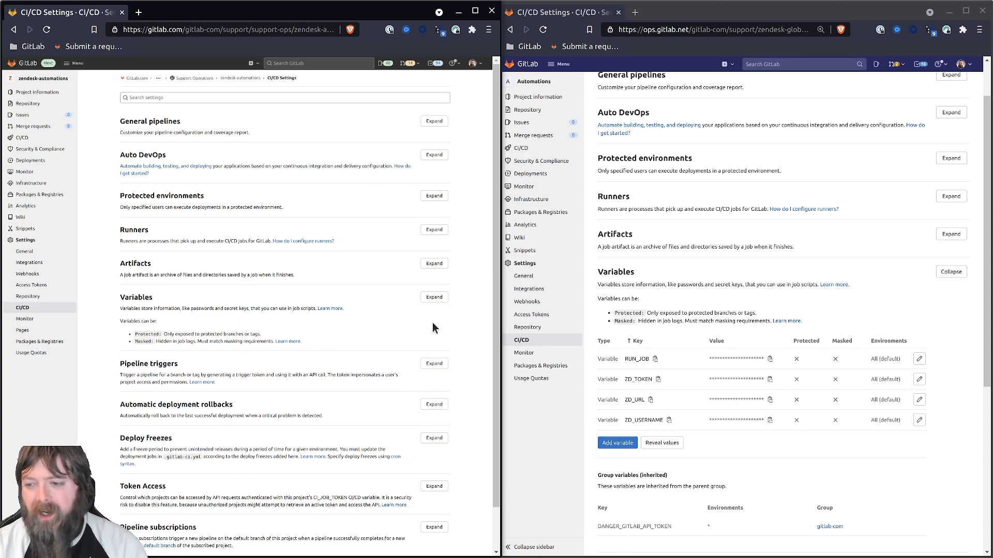
{"action": "left_click", "coordinate": [433, 297]}
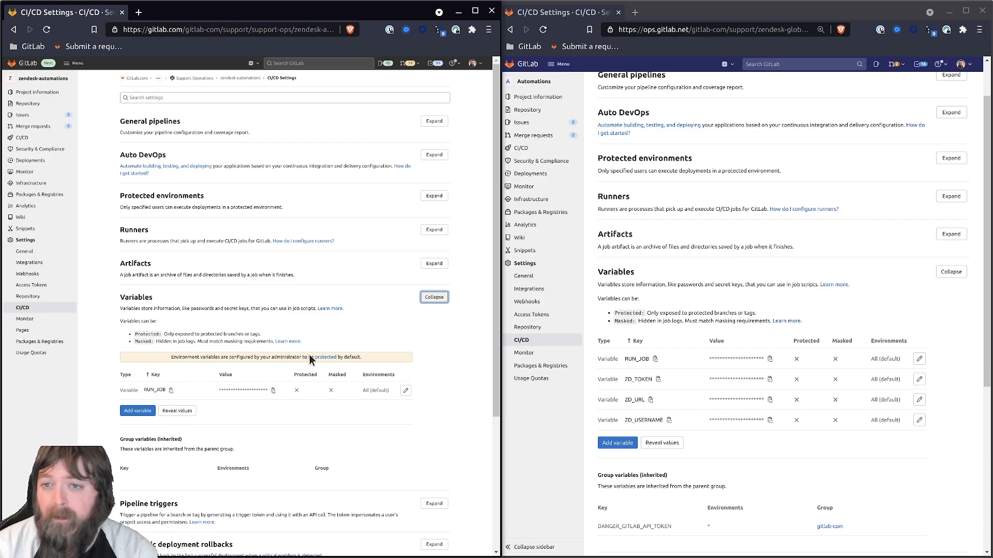
{"action": "left_click", "coordinate": [43, 78]}
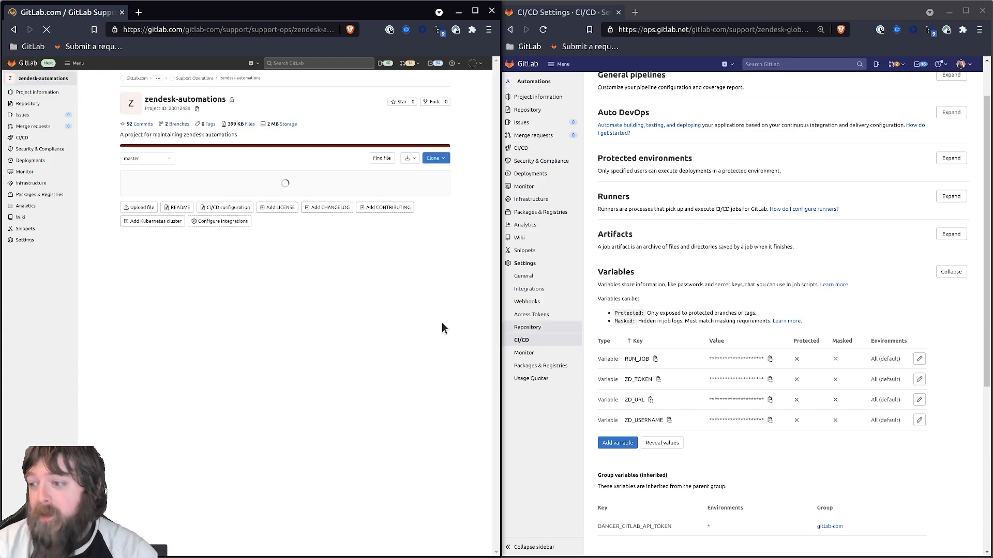
Step: Bring up the ops Automations overview and open the source project's .gitlab-ci.yml
{"action": "left_click", "coordinate": [533, 81]}
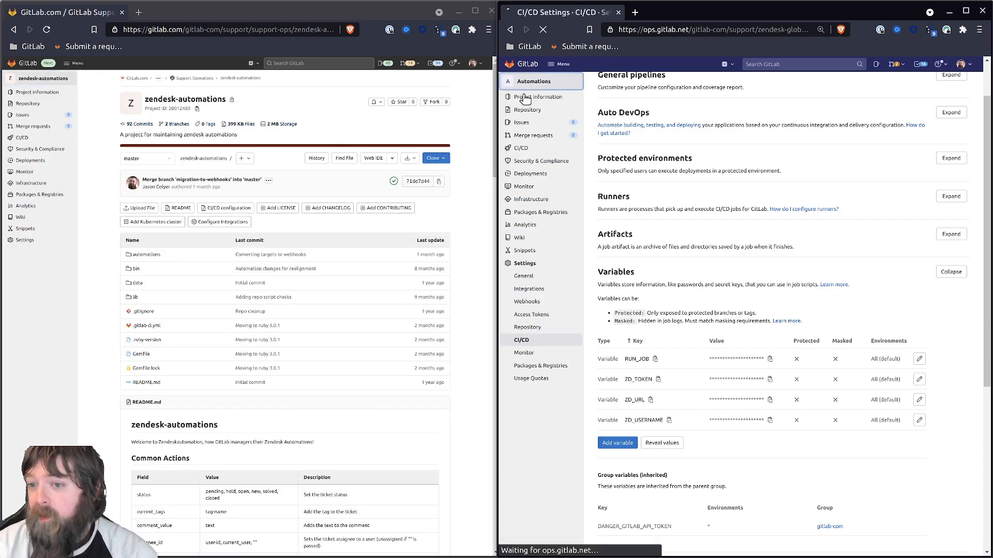
{"action": "left_click", "coordinate": [146, 326]}
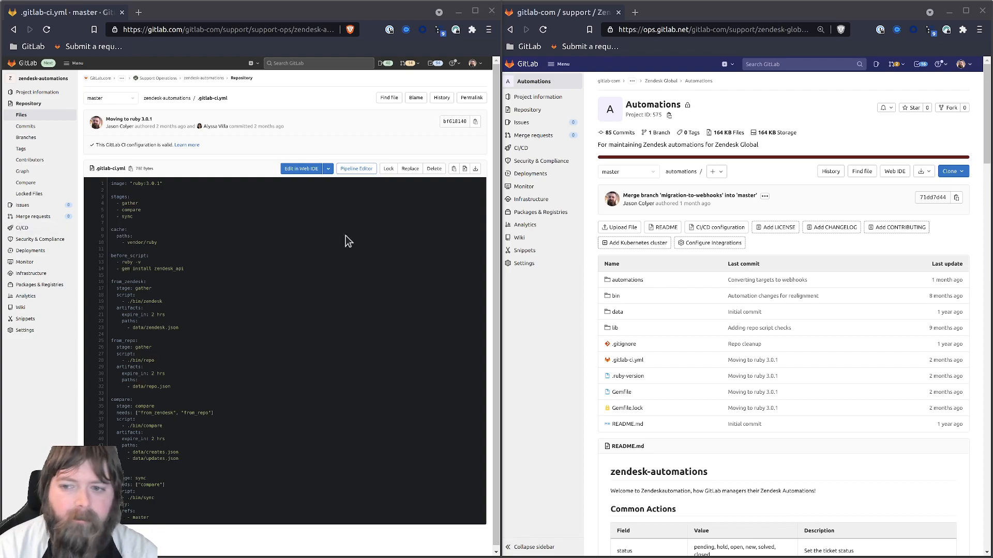
Step: Replace the contents of .gitlab-ci.yml in the Web IDE with the prepared YAML
{"action": "left_click", "coordinate": [297, 168]}
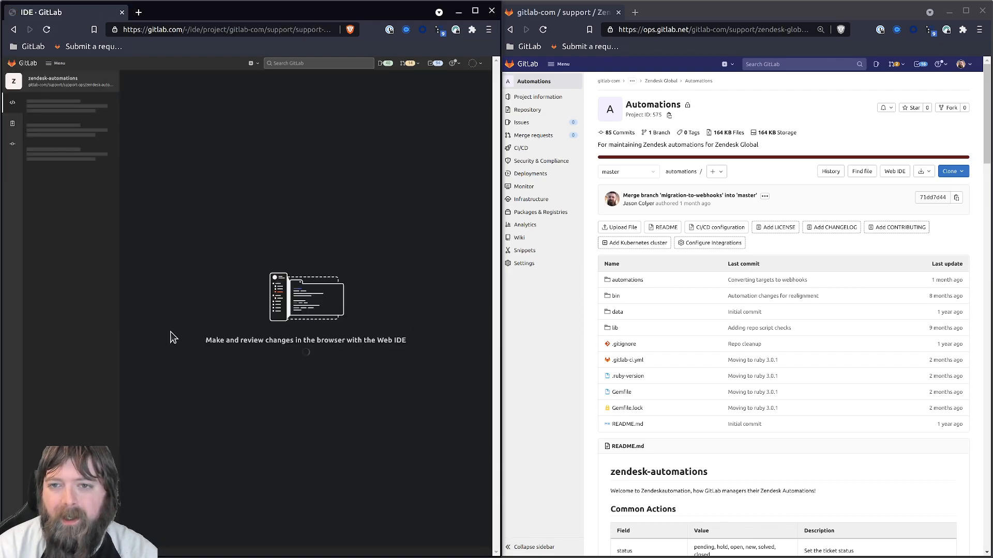
{"action": "left_click", "coordinate": [211, 215]}
{"action": "key", "text": "ctrl+a"}
{"action": "type", "text": "image: \"ruby:3.0.1\"  stages: - gather - compare - sync  before_script: - ruby -v - gem install bundler - bundle  from_repo:   stage: gather   rules:   script:   - ./bin/repo   artifacts:     expire_in: 2 hrs     paths:     - data/repo.json  from_zendesk:   stage: gather   script:   - ./bin/zendesk   rules:   - if: \"$RUN_JOB == 'true'\"   artifacts:     expire_in: 2 hrs     paths:     - data/zendesk.json  compare:   stage: compare   rules:   - if: \"$RUN_JOB == 'true'\"   needs: [\"from_zendesk\", \"from_repo\"]   script:   - ./bin/compare   artifacts:     expire_in: 2 hrs     paths:     - data/creates.json     - data/updates.json  sync:   stage: sync   rules:   - if: \"$RUN_JOB == 'true'\"   needs: [\"compare\"]   script:   - ./bin/sync"}
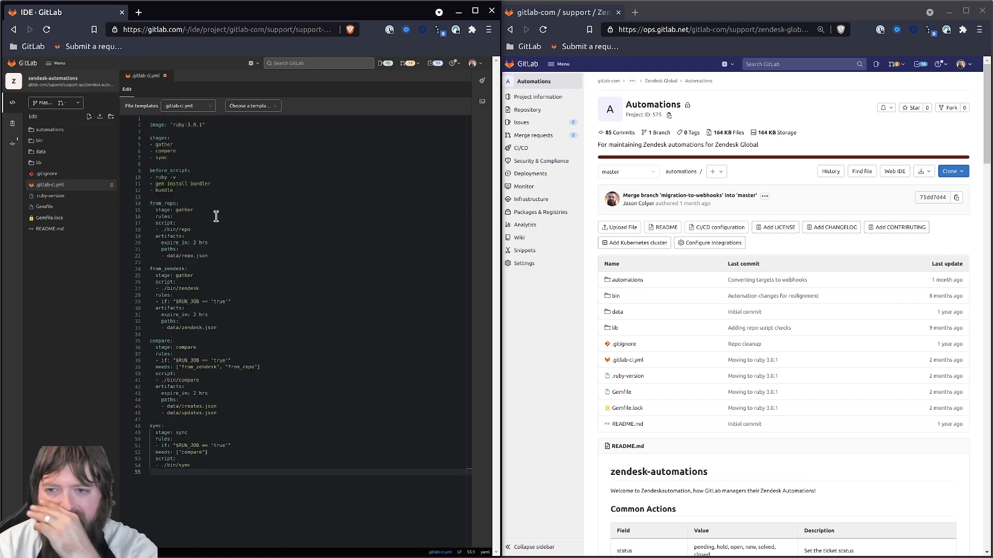
Step: Review the gather, compare and sync stages, the jobs, and the $RUN_JOB == 'true' rules
{"action": "left_click", "coordinate": [167, 124]}
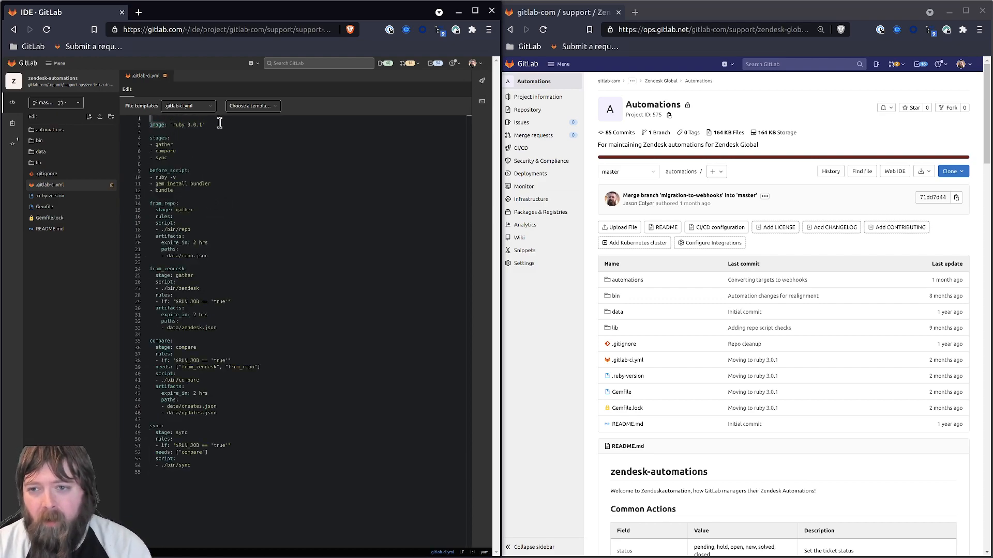
{"action": "left_click_drag", "start_coordinate": [151, 144], "coordinate": [178, 190]}
{"action": "left_click", "coordinate": [194, 222]}
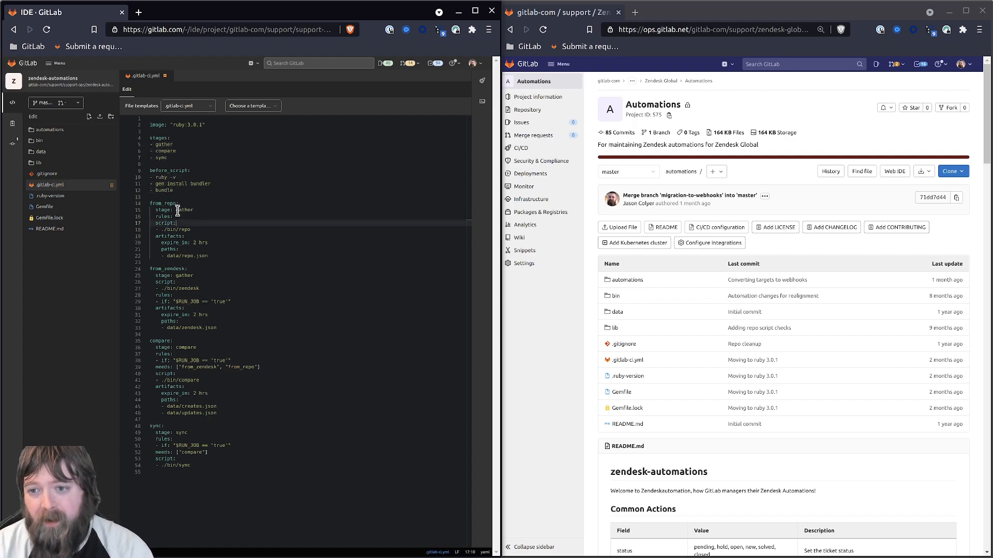
{"action": "left_click", "coordinate": [179, 210]}
{"action": "left_click_drag", "start_coordinate": [170, 236], "coordinate": [138, 202]}
{"action": "left_click_drag", "start_coordinate": [150, 269], "coordinate": [210, 474]}
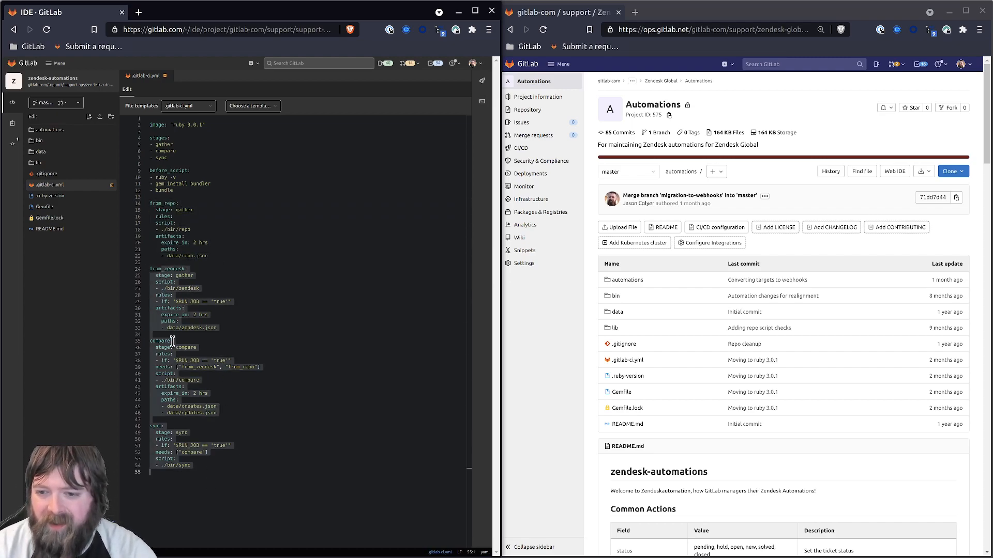
{"action": "left_click", "coordinate": [169, 419]}
{"action": "left_click_drag", "start_coordinate": [170, 302], "coordinate": [241, 303]}
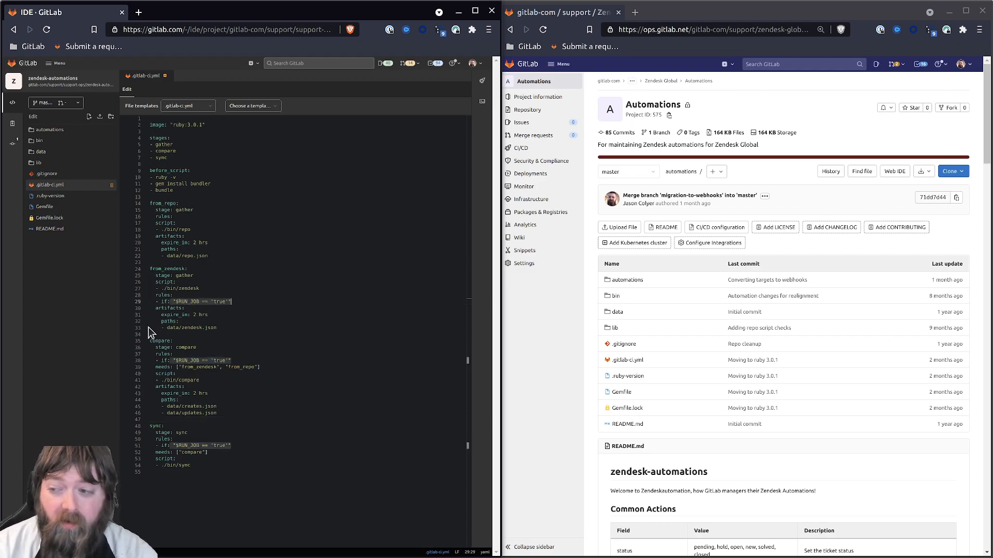
{"action": "left_click", "coordinate": [563, 361]}
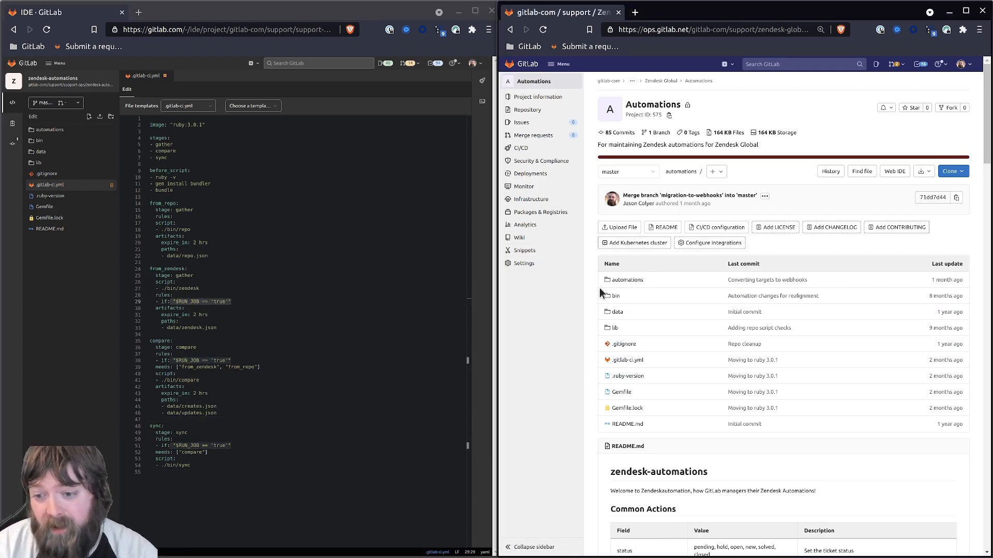
{"action": "left_click", "coordinate": [277, 426]}
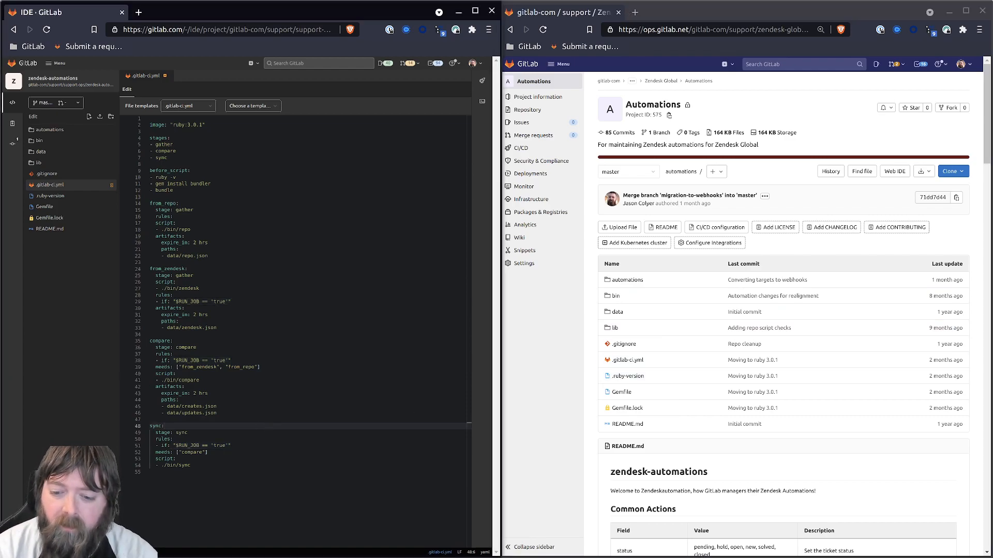
Step: Commit the .gitlab-ci.yml rewrite with message 'Updating CI for mirroring' as a new merge request
{"action": "left_click", "coordinate": [13, 144]}
{"action": "left_click", "coordinate": [63, 443]}
{"action": "type", "text": "Updating CI"}
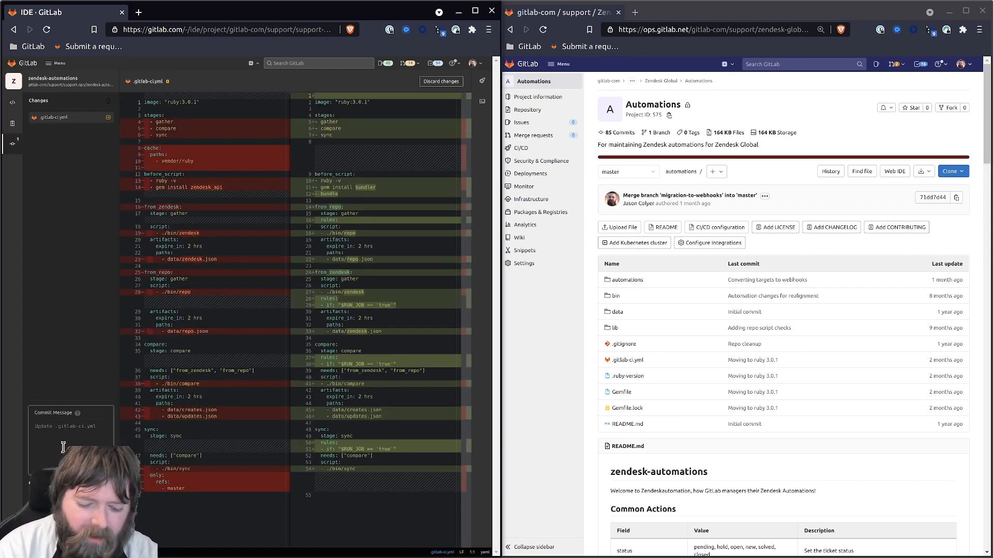
{"action": "type", "text": " for mirroring"}
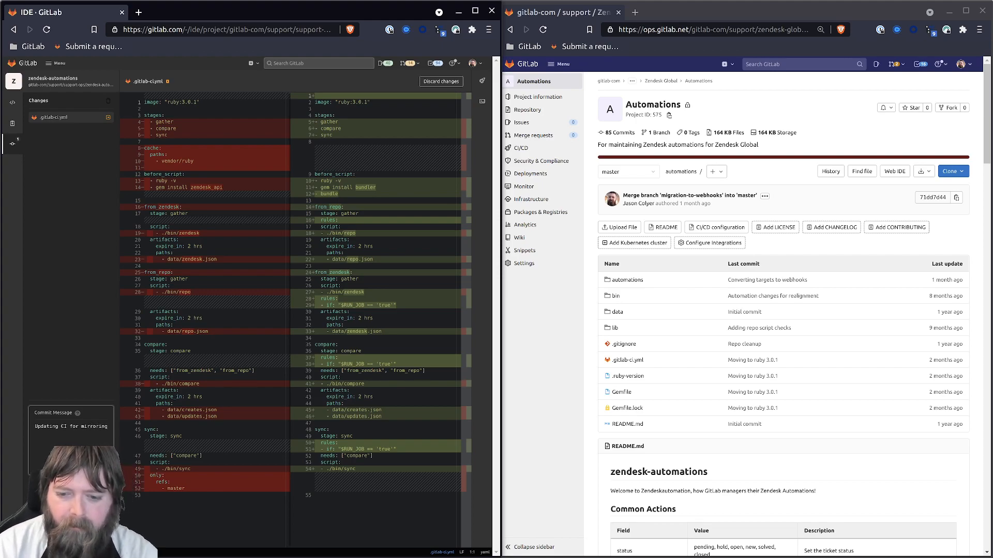
{"action": "left_click", "coordinate": [43, 536]}
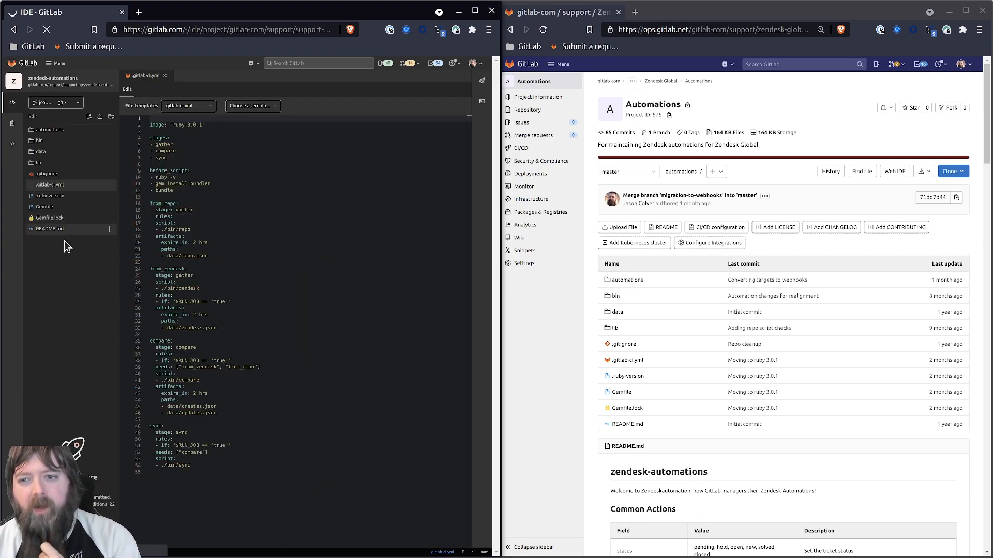